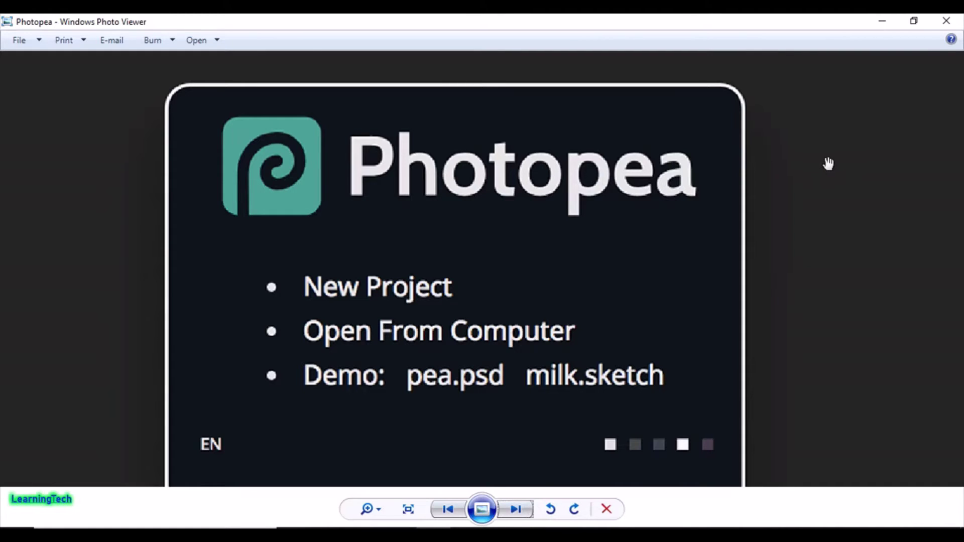
Step: Minimize the photo viewer and refresh the desktop
click(880, 21)
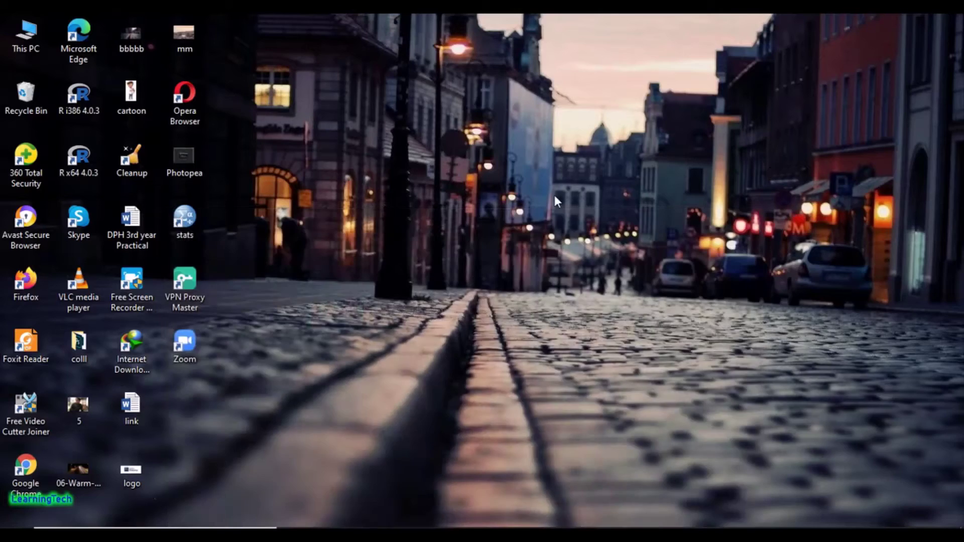
right_click(452, 149)
click(497, 190)
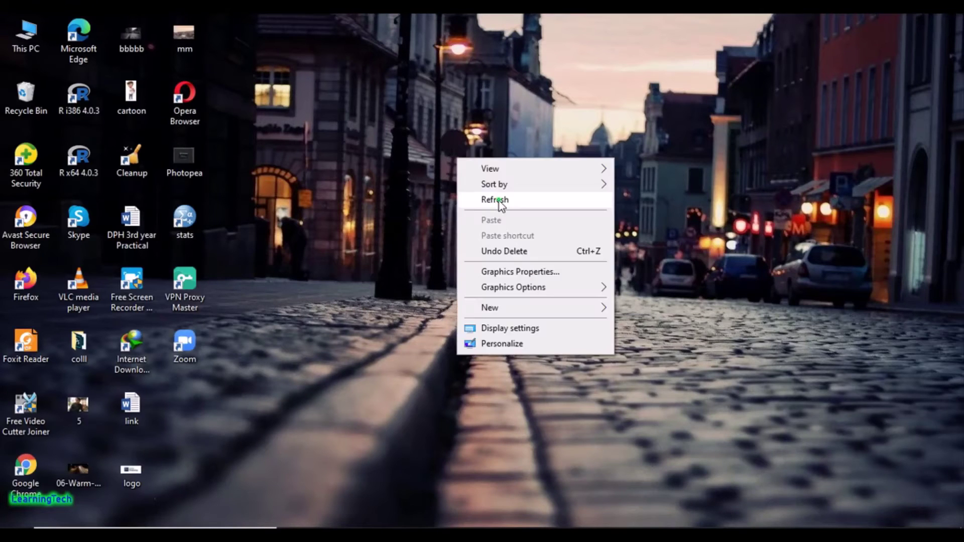
Step: Load photopea.com in Chrome and dismiss the Photopea.png download notice
click(404, 527)
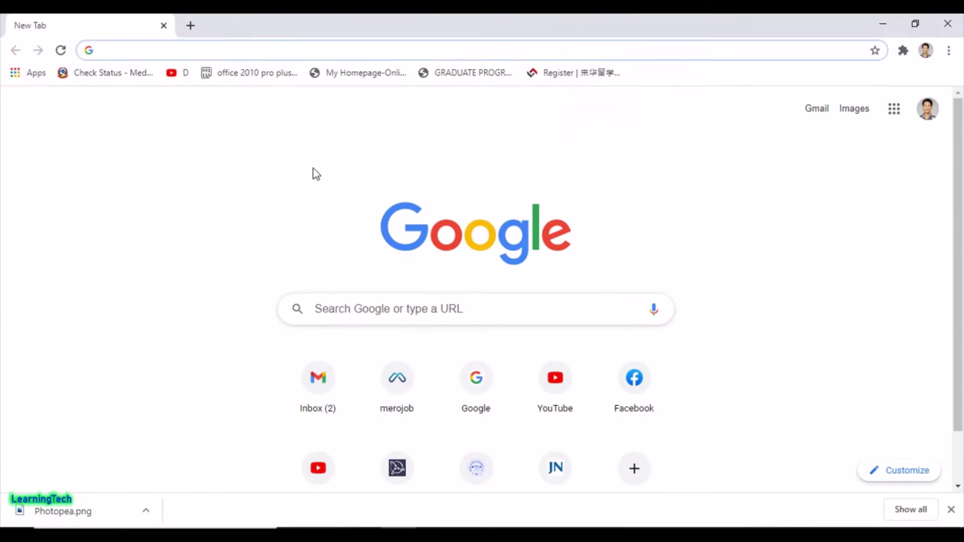
text(photopea.com)
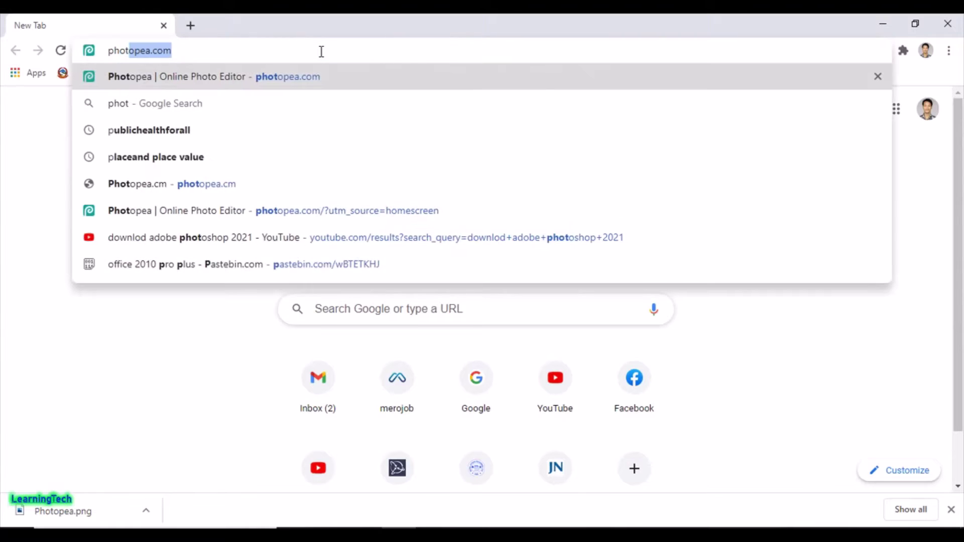
key(Return)
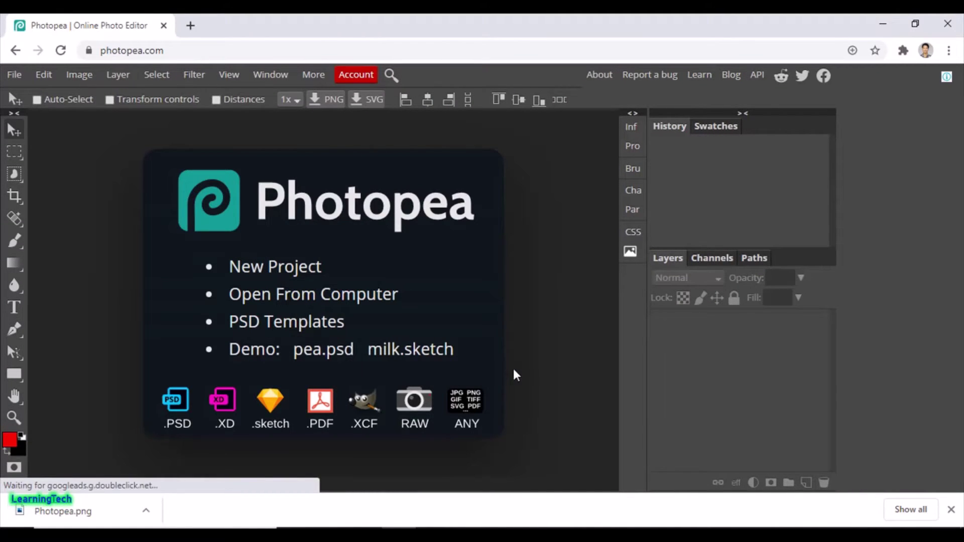
click(951, 510)
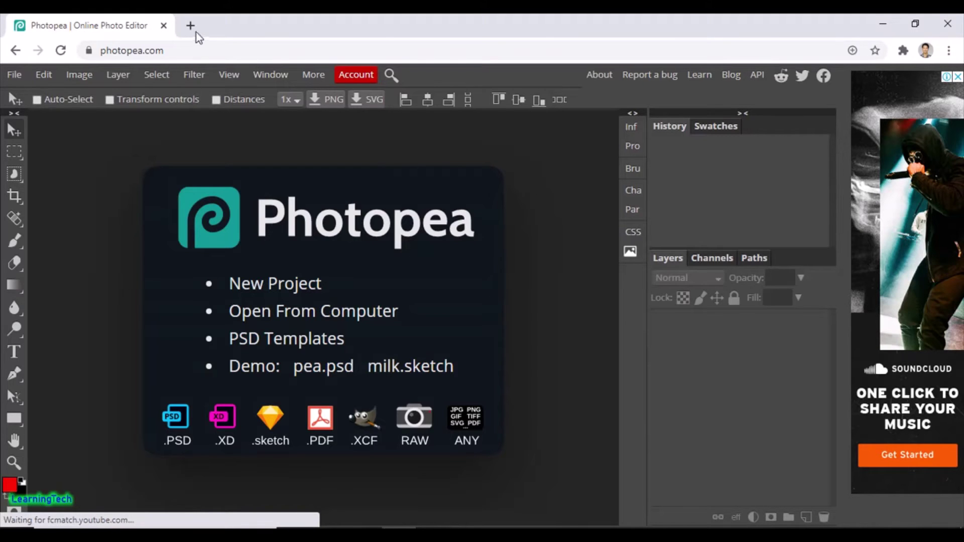
click(235, 49)
click(235, 49)
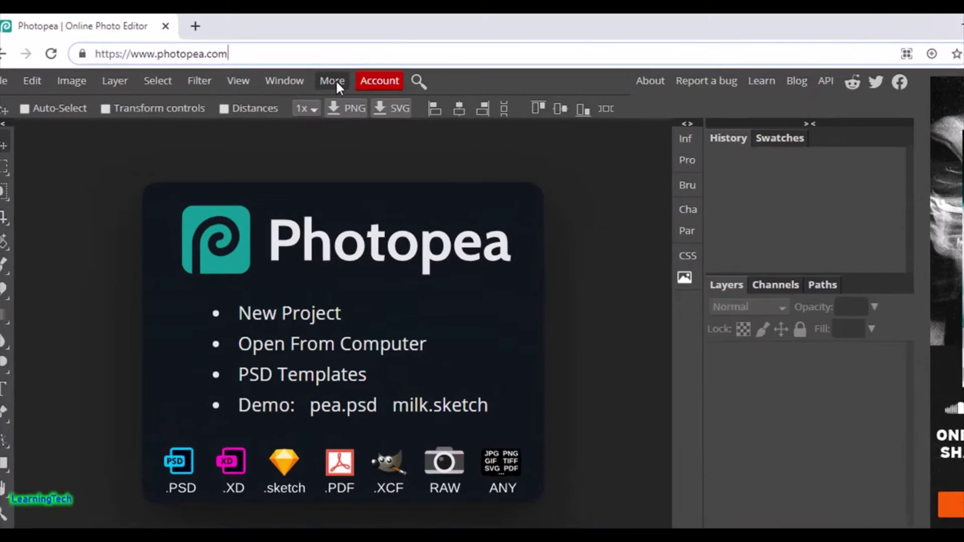
Step: Install Photopea as a standalone app through More > Install Photopea
text(Z)
click(575, 307)
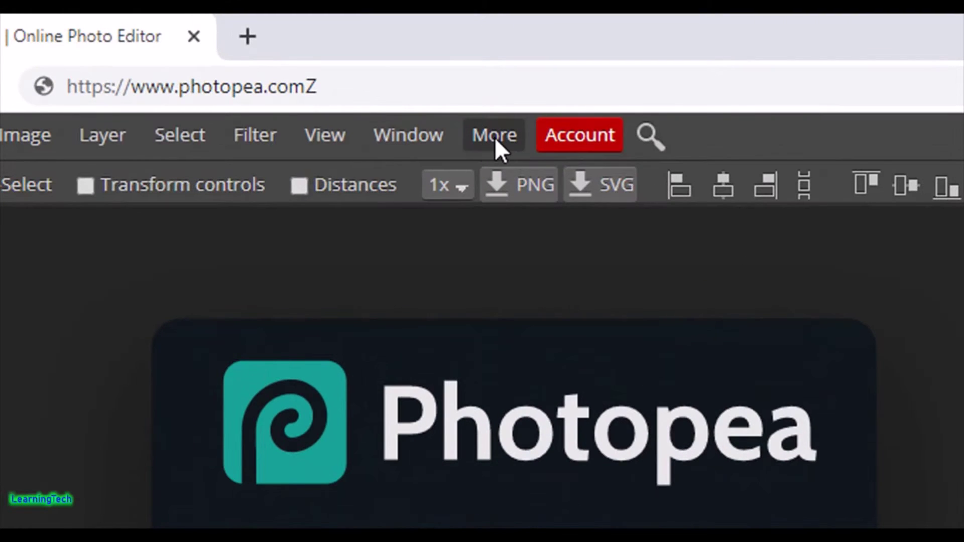
click(495, 137)
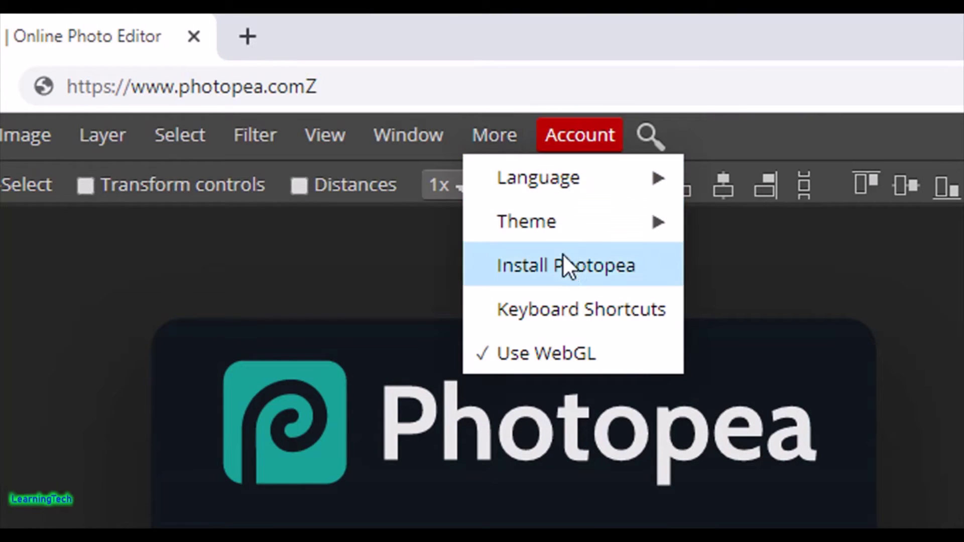
click(598, 266)
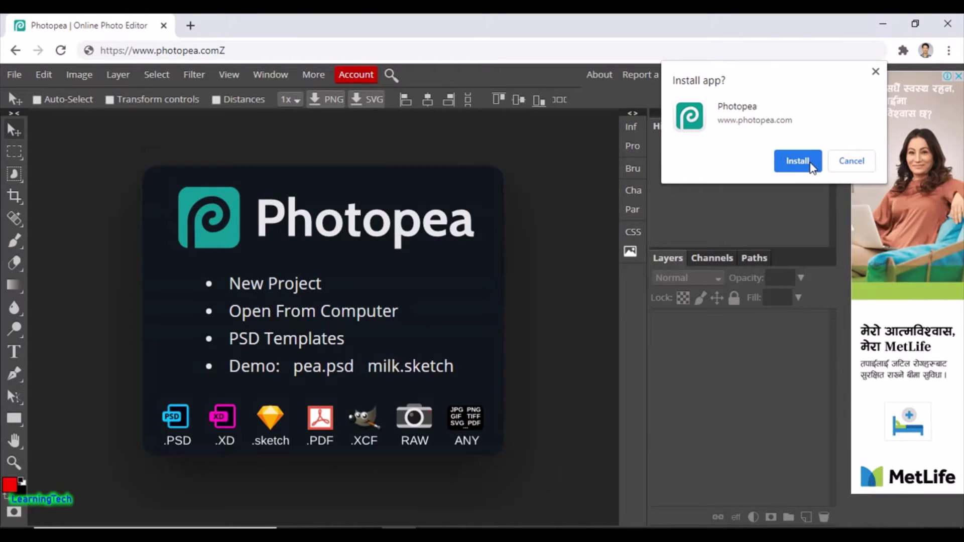
click(810, 163)
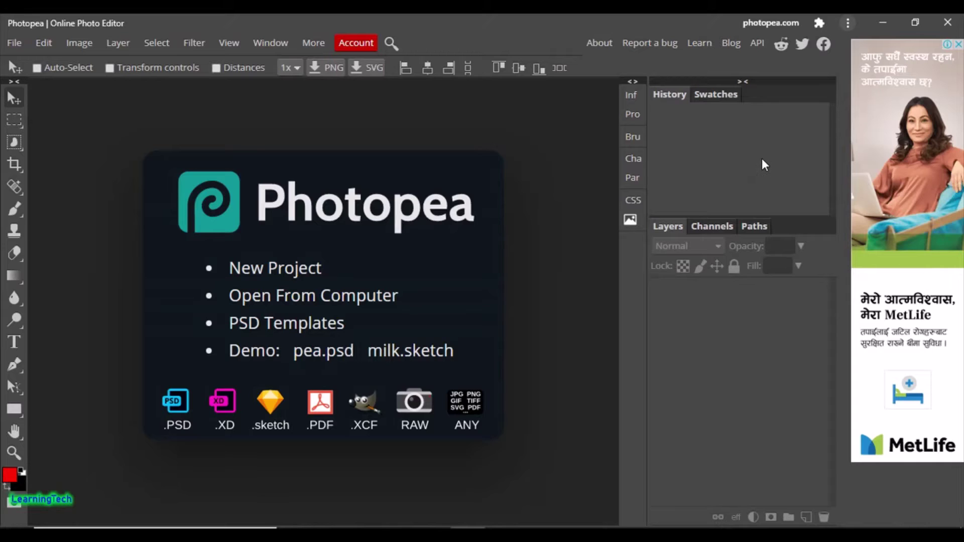
Step: Close the standalone Photopea app window and minimize Chrome to show the desktop
click(915, 23)
drag(542, 42, 621, 187)
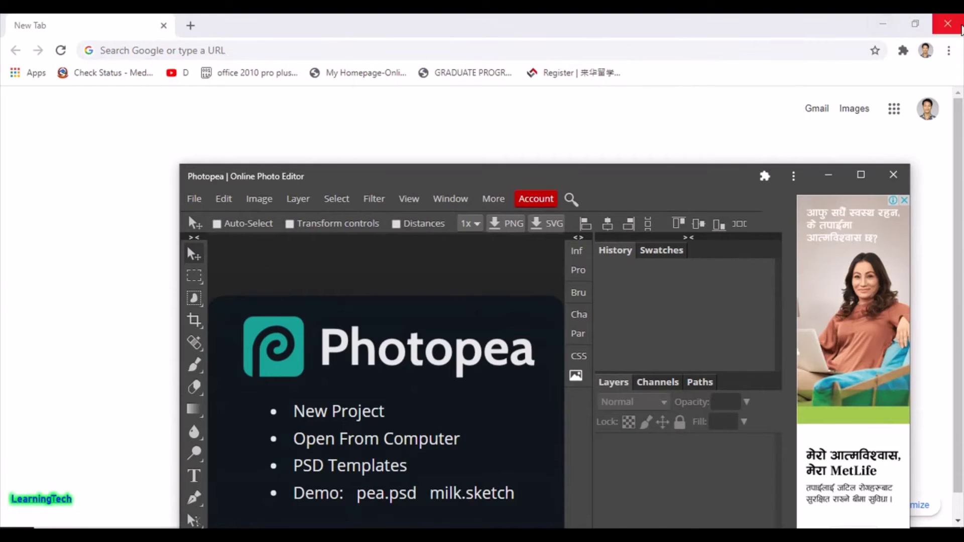
click(886, 29)
click(886, 28)
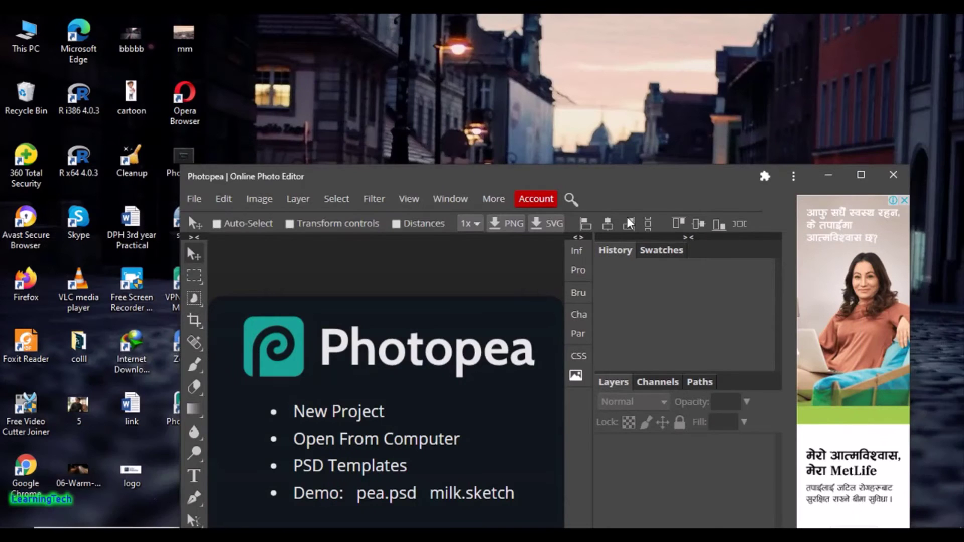
drag(672, 183, 653, 65)
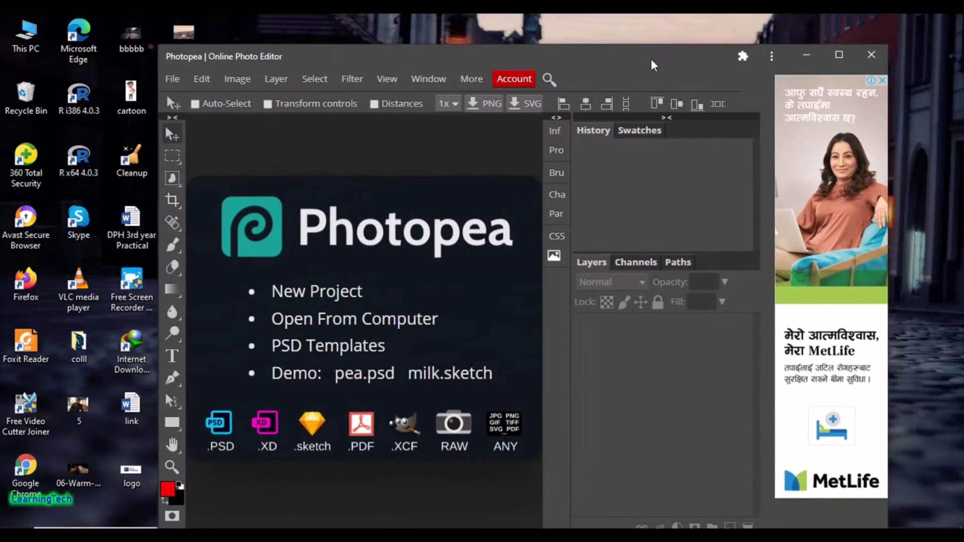
click(872, 55)
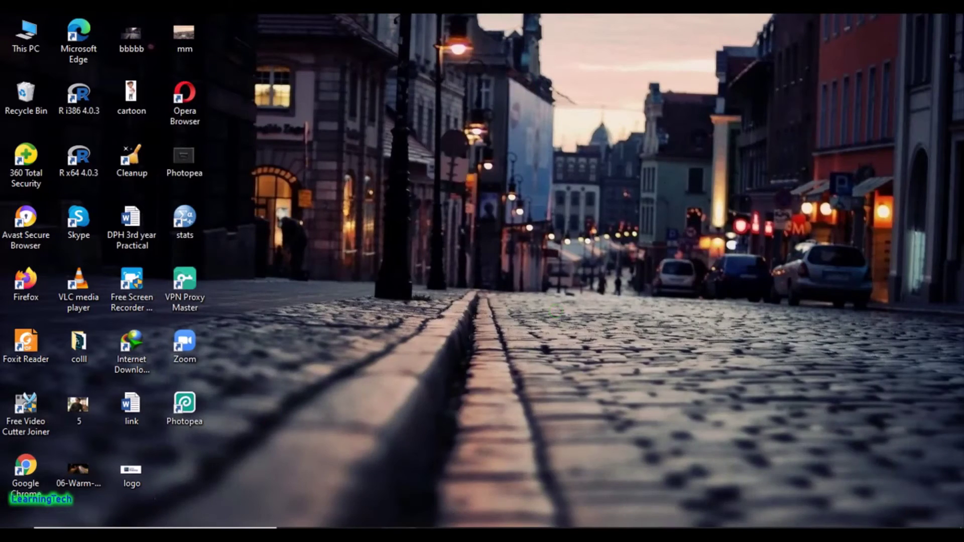
click(399, 533)
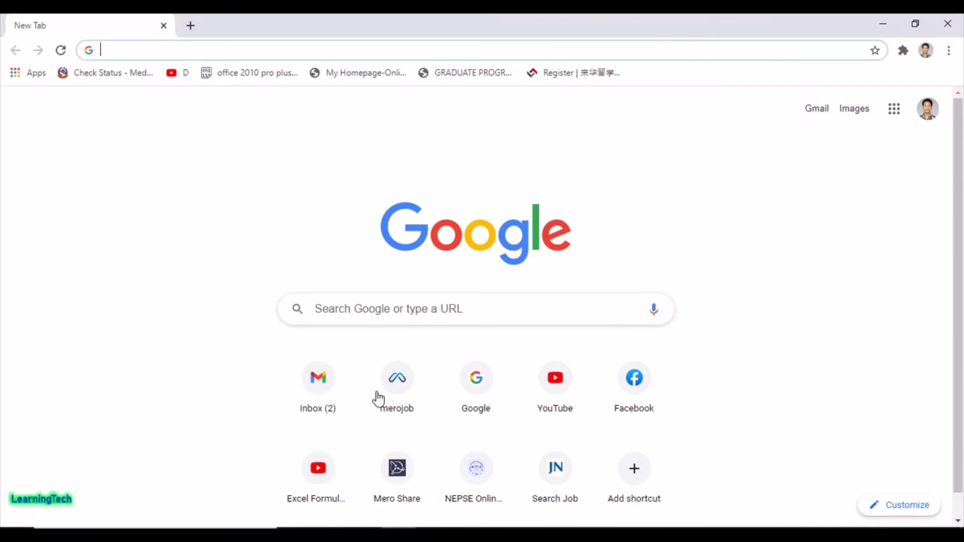
click(883, 23)
Step: Launch Photopea from its new desktop shortcut and maximize its window
click(534, 276)
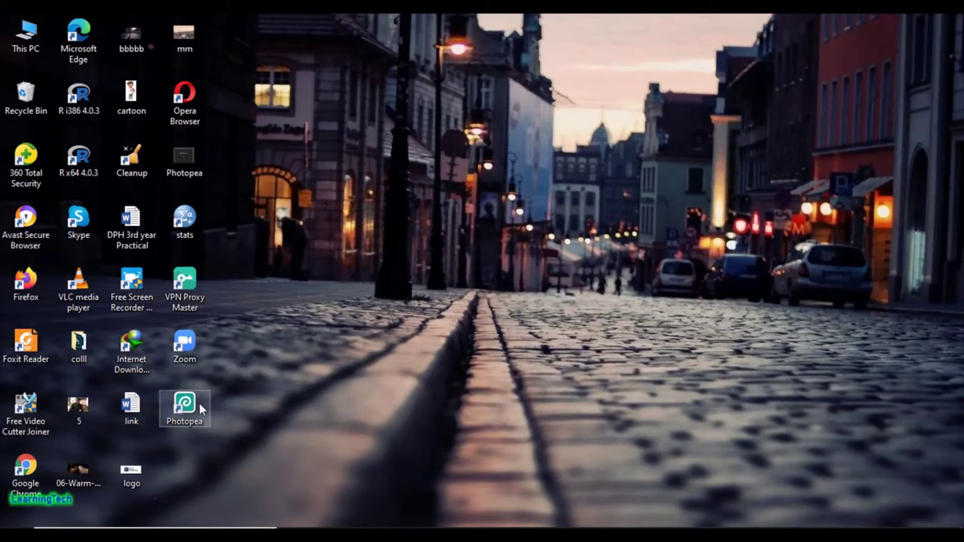
click(241, 406)
double_click(182, 413)
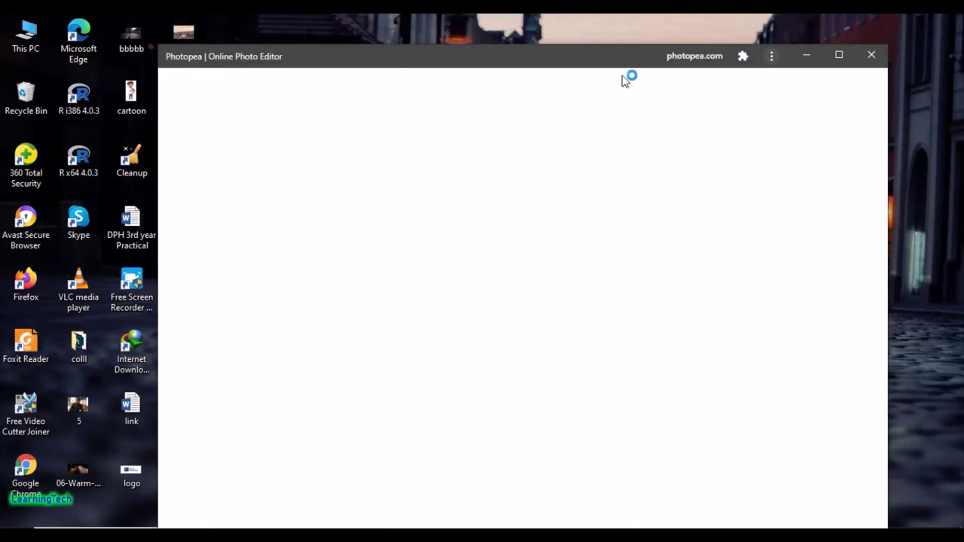
drag(616, 62, 594, 43)
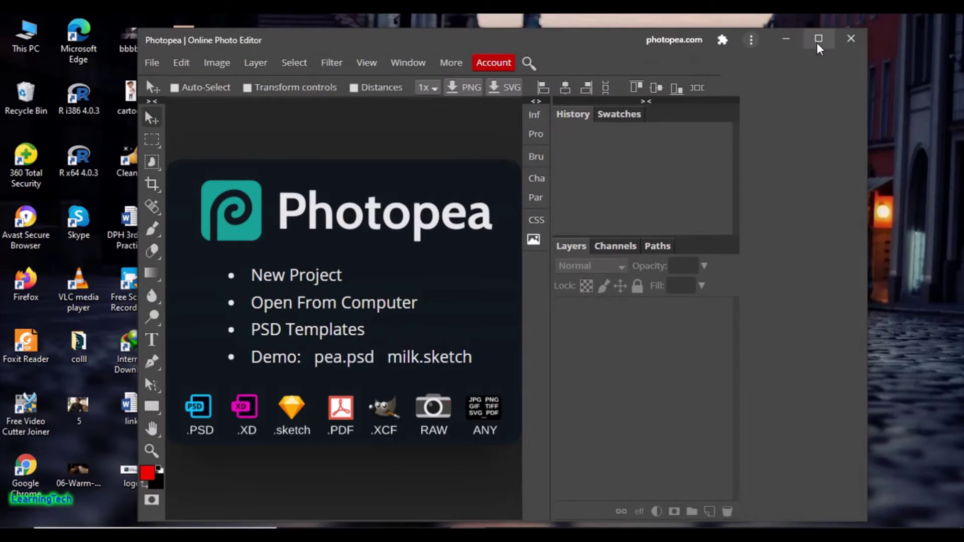
click(817, 44)
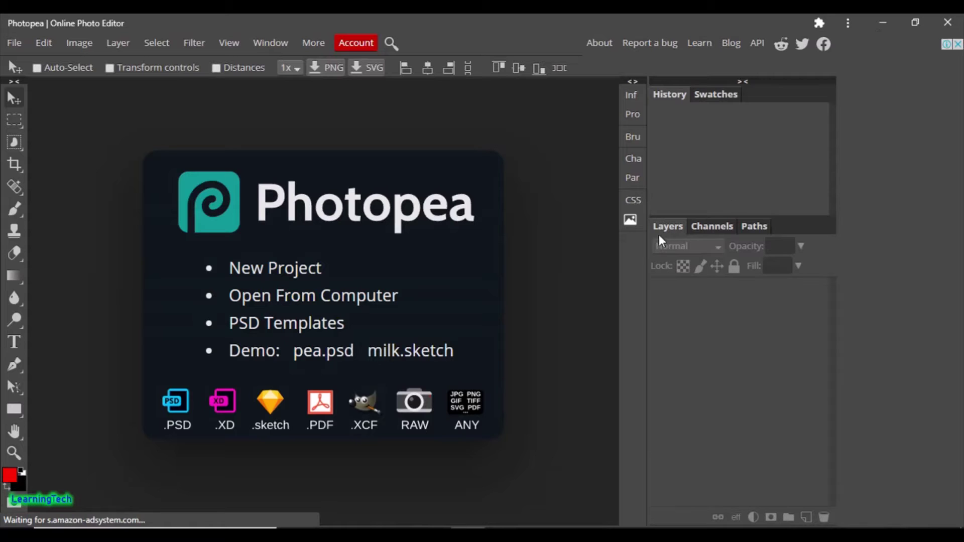
Step: Reload photopea.com in a regular Chrome tab and close the standalone app window that opens
click(883, 23)
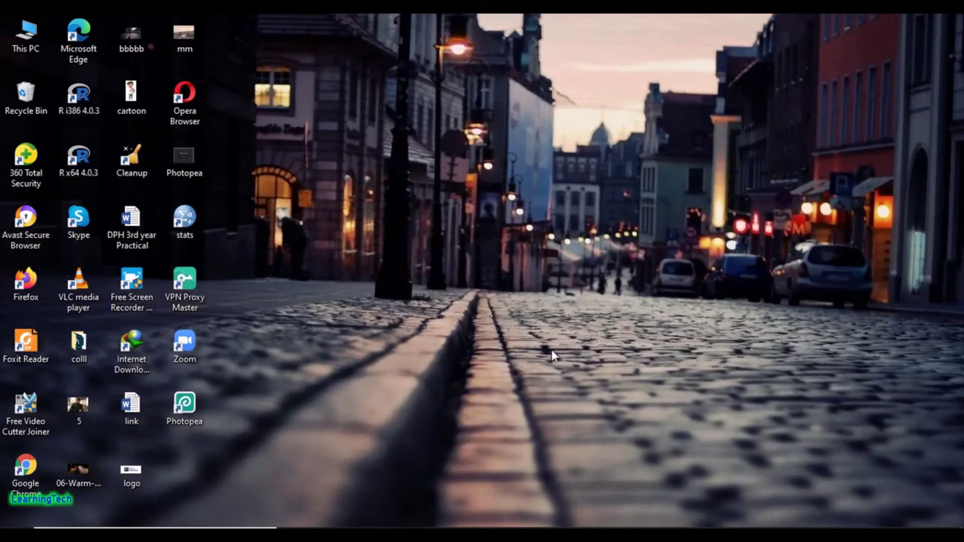
click(400, 474)
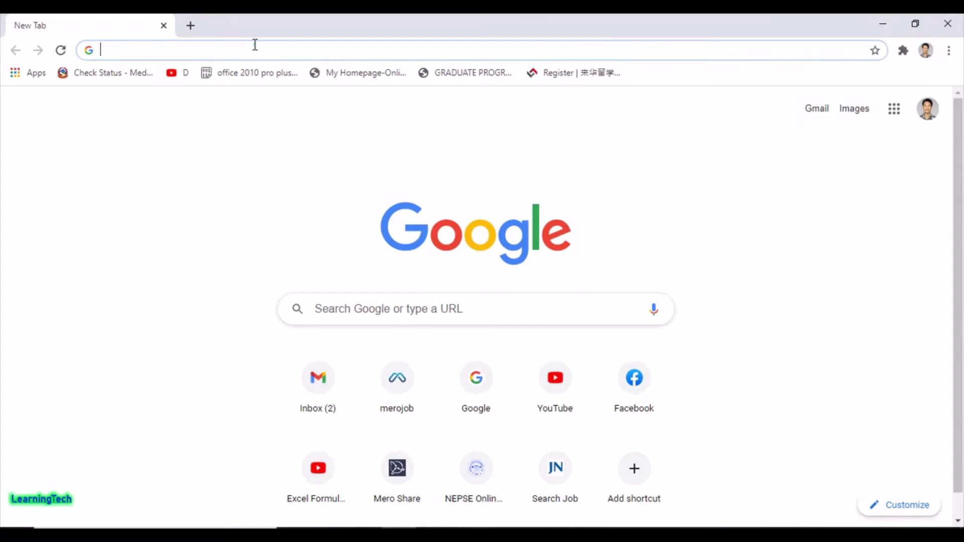
text(photopea.com)
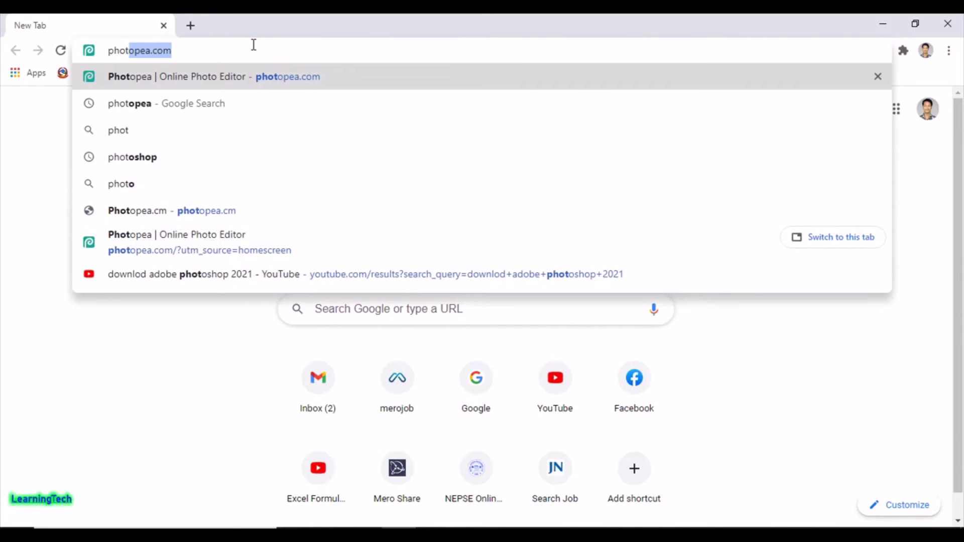
key(Return)
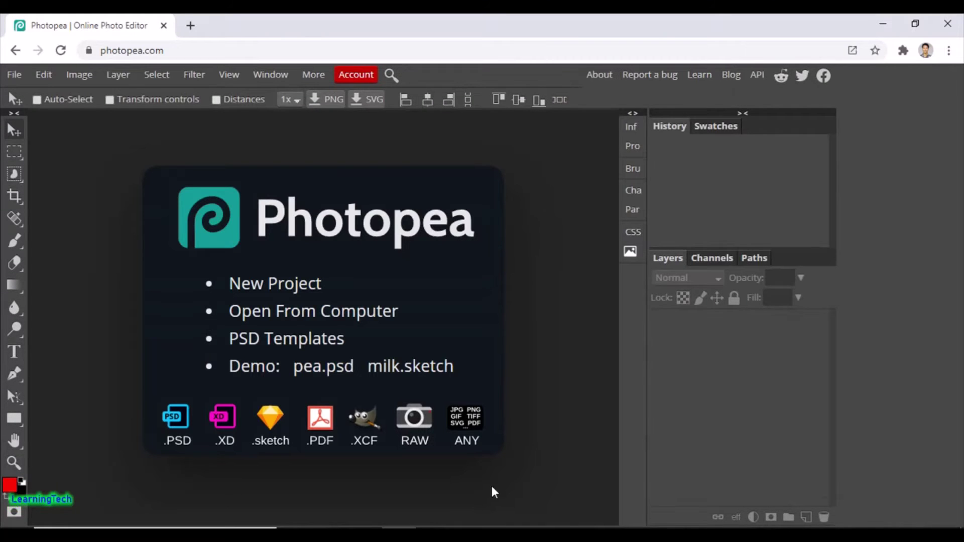
click(429, 476)
click(916, 23)
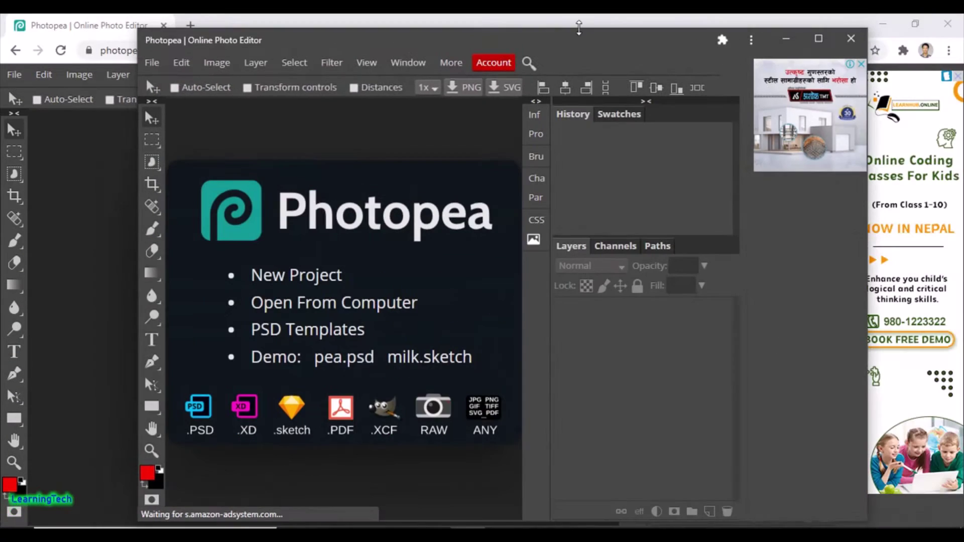
drag(591, 44, 597, 63)
click(855, 51)
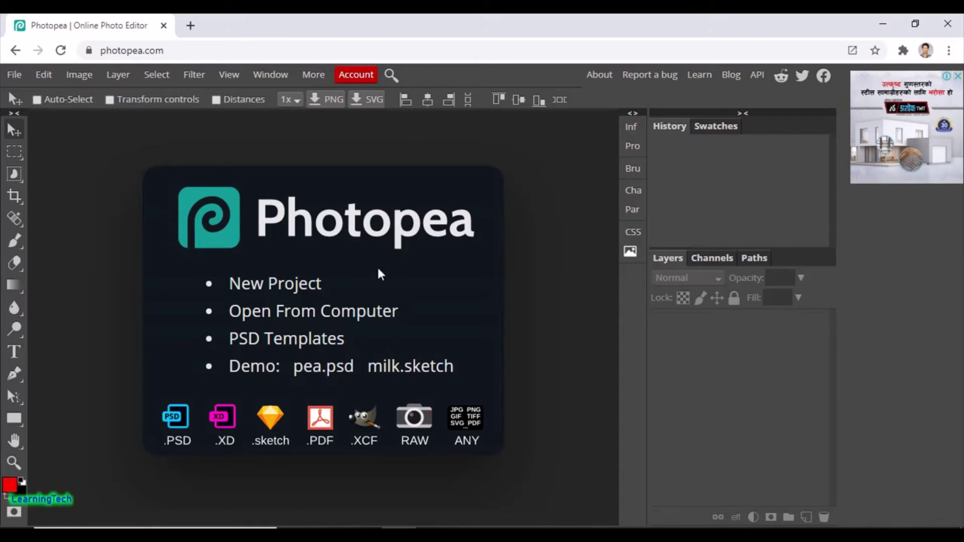
Step: Open the cartoon file from the Desktop via File > Open
click(14, 75)
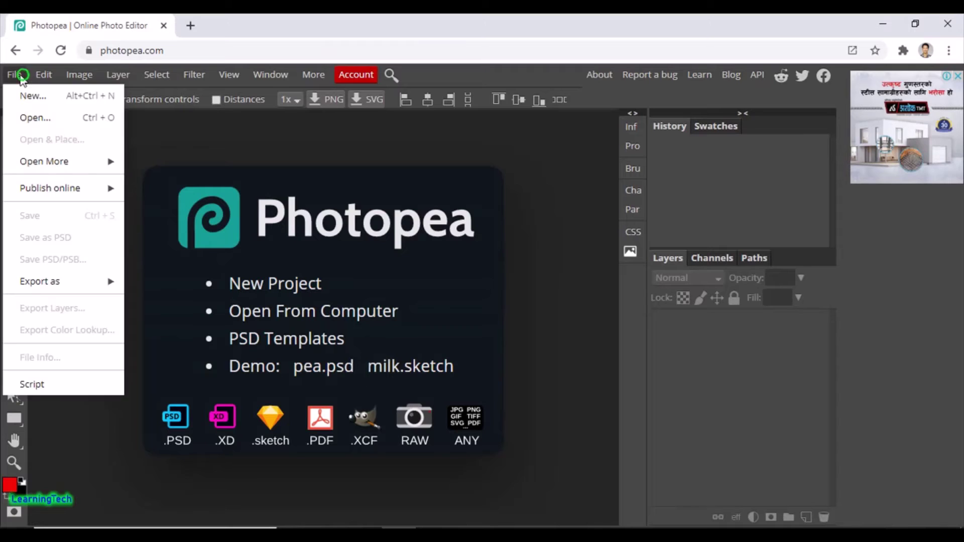
click(100, 118)
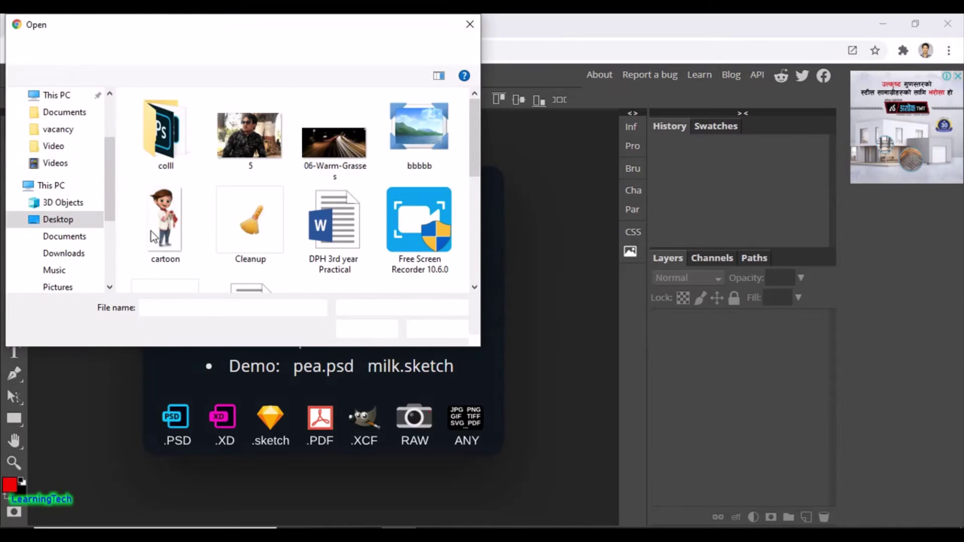
click(178, 230)
click(383, 329)
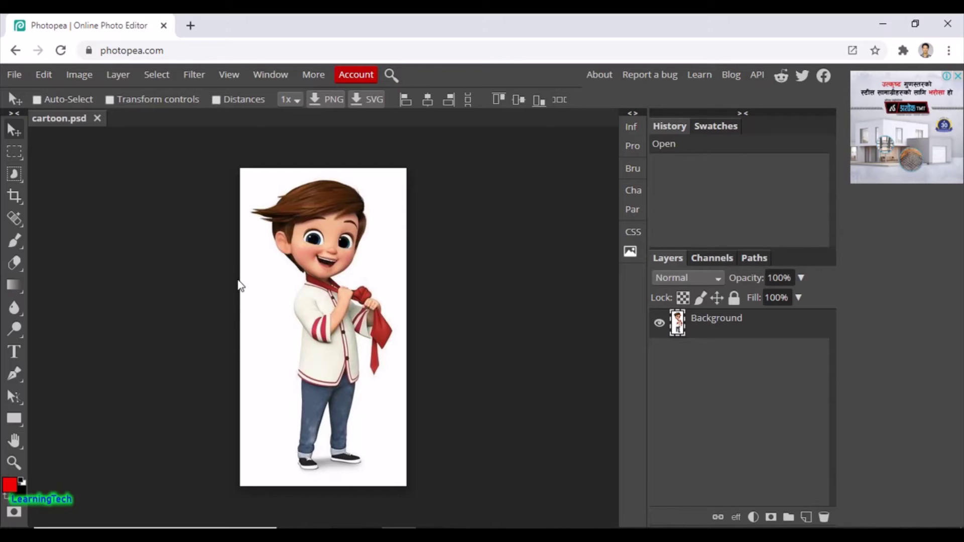
Step: Add a black 'Cartoon' text layer and move it up onto the boy's midsection
click(15, 352)
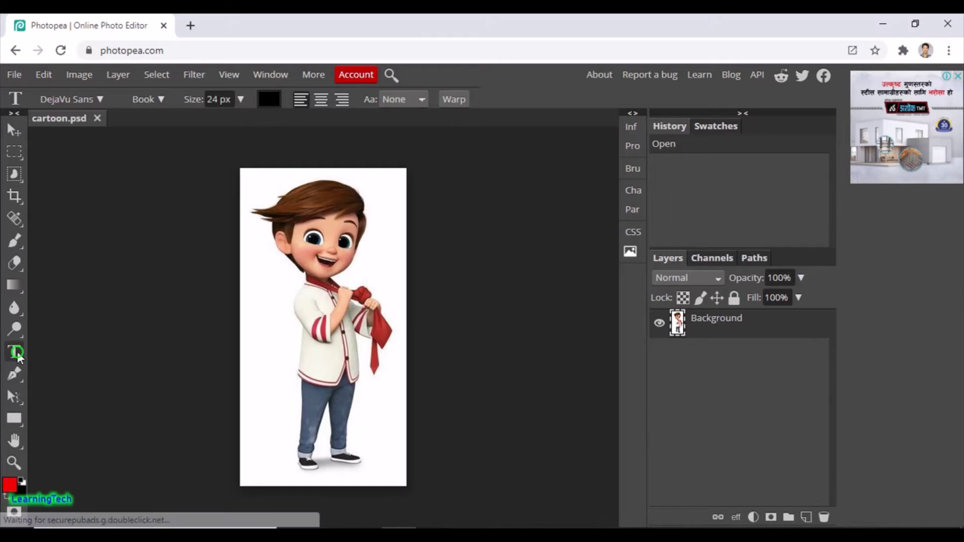
click(270, 449)
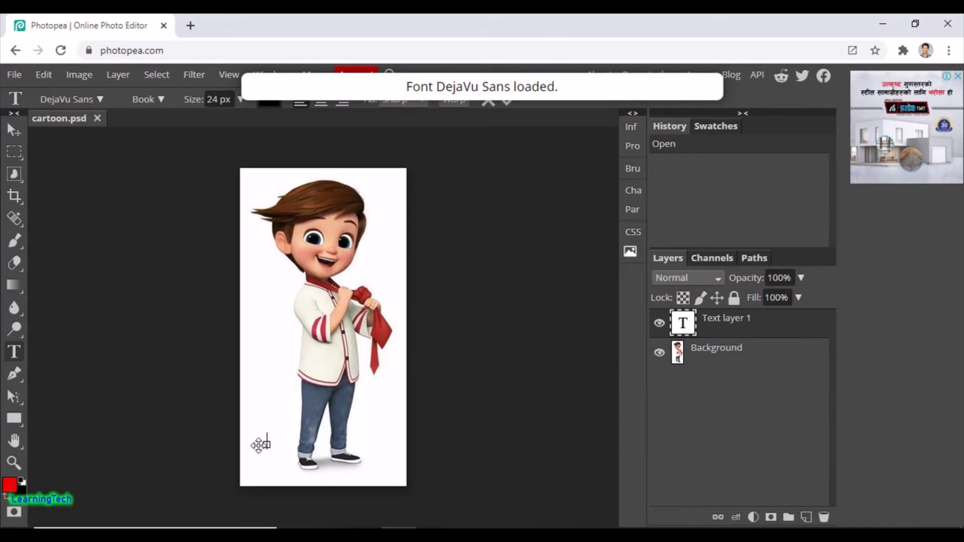
text(CArtoon)
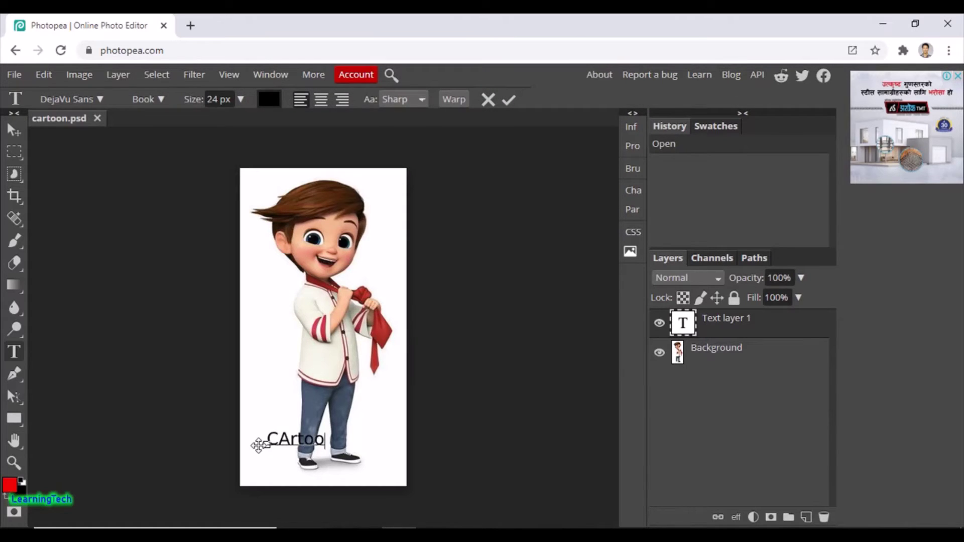
key(BackSpace)
key(BackSpace)
key(BackSpace)
key(BackSpace)
key(BackSpace)
key(BackSpace)
text(artoon)
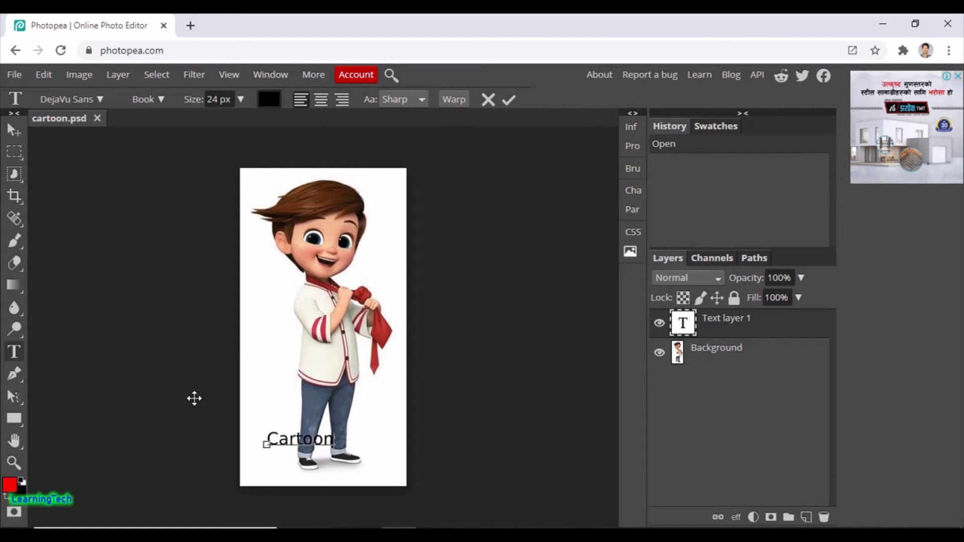
click(14, 131)
drag(304, 442, 299, 360)
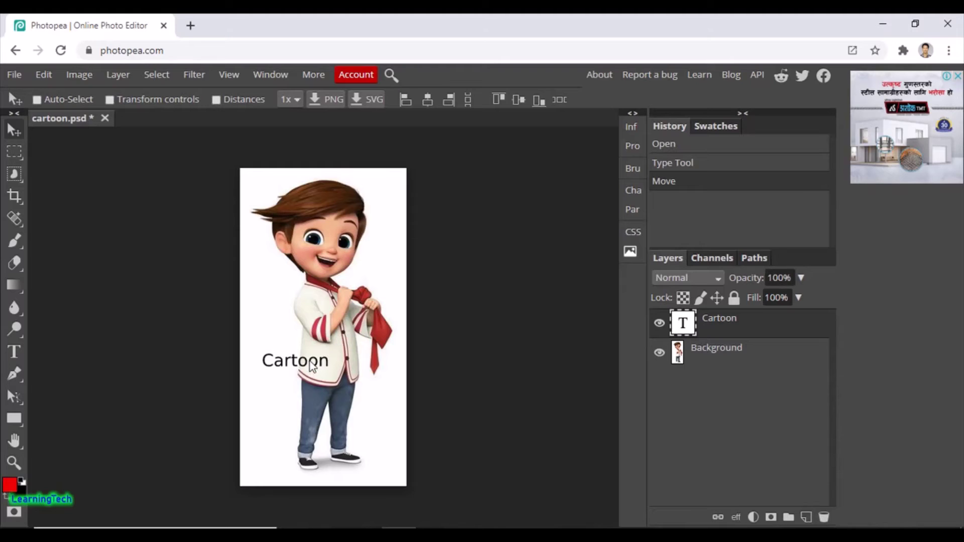
click(14, 352)
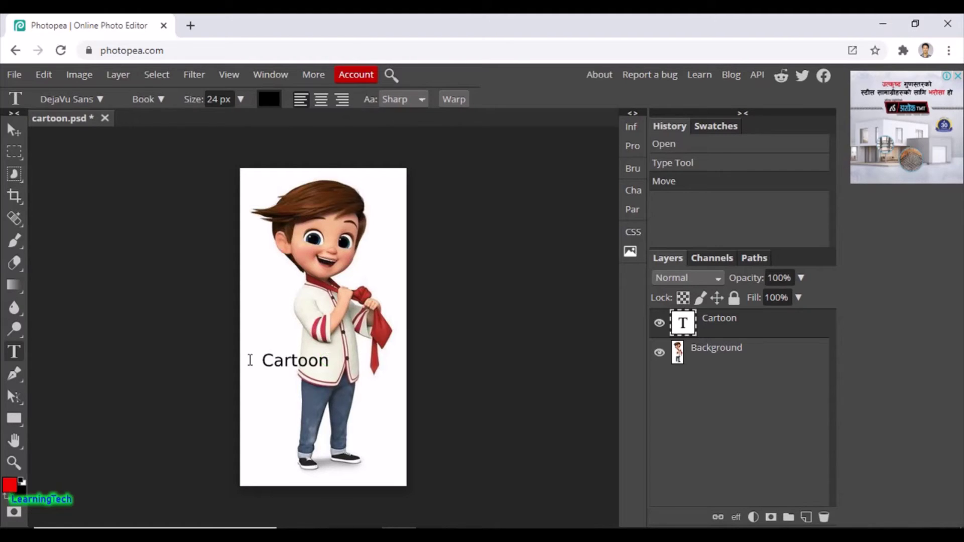
Step: Recolour the Cartoon text to blue 1009f2
drag(297, 364, 259, 362)
click(330, 363)
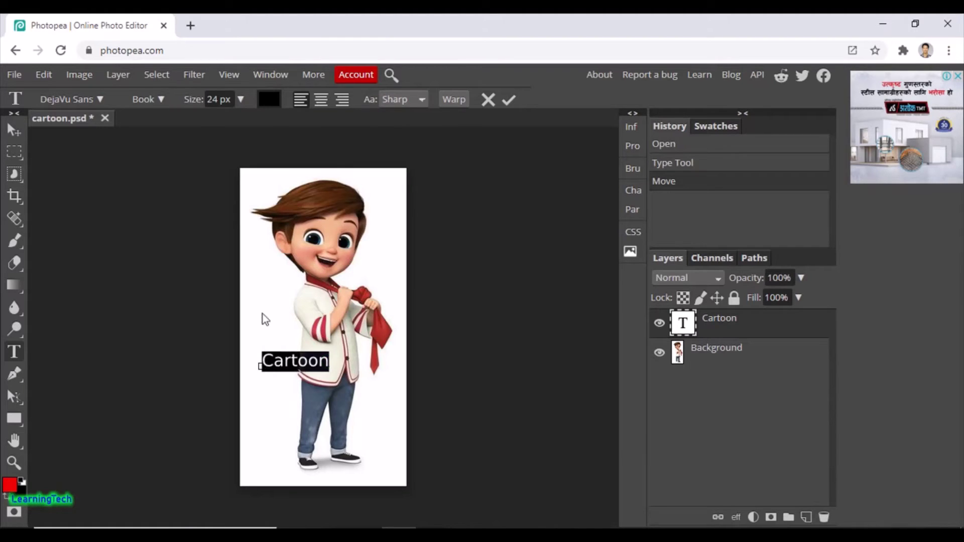
click(270, 101)
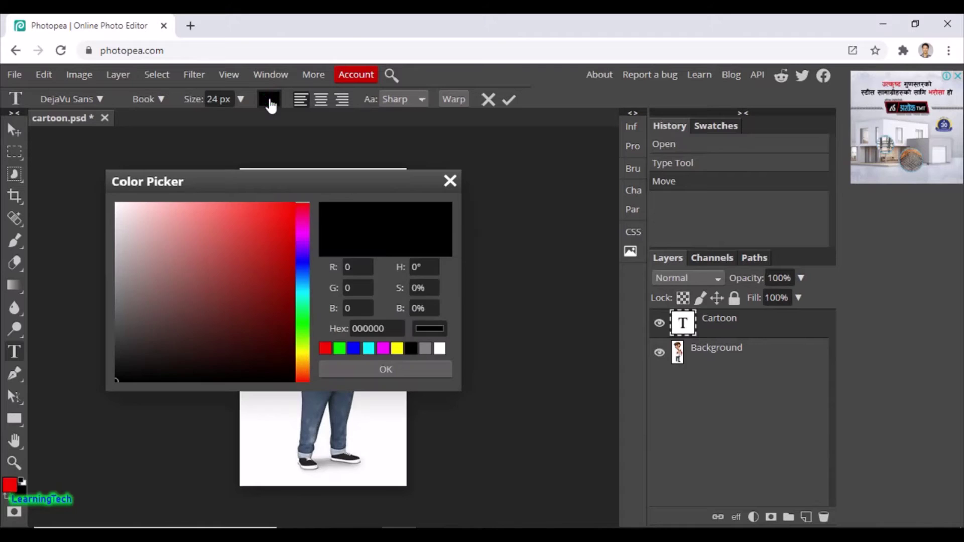
click(304, 326)
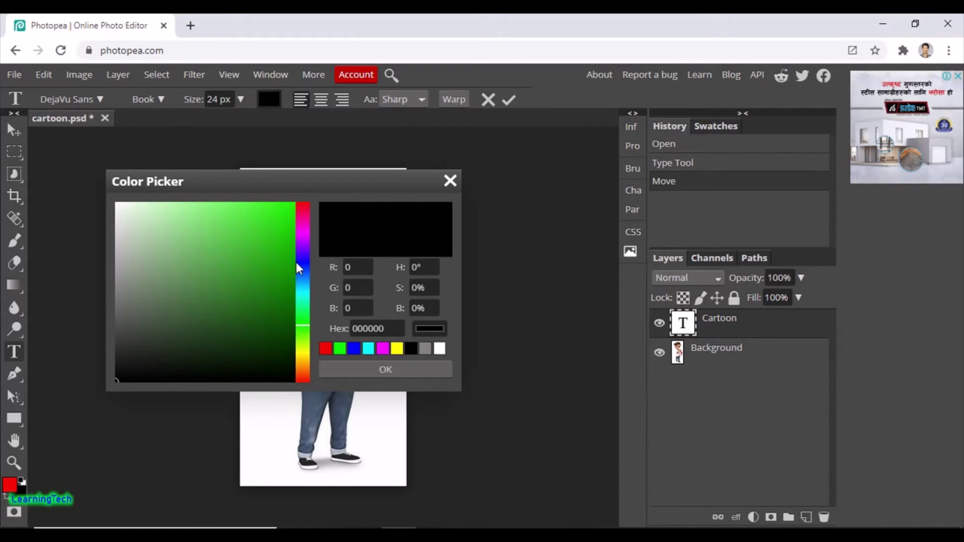
click(300, 262)
drag(280, 227, 288, 211)
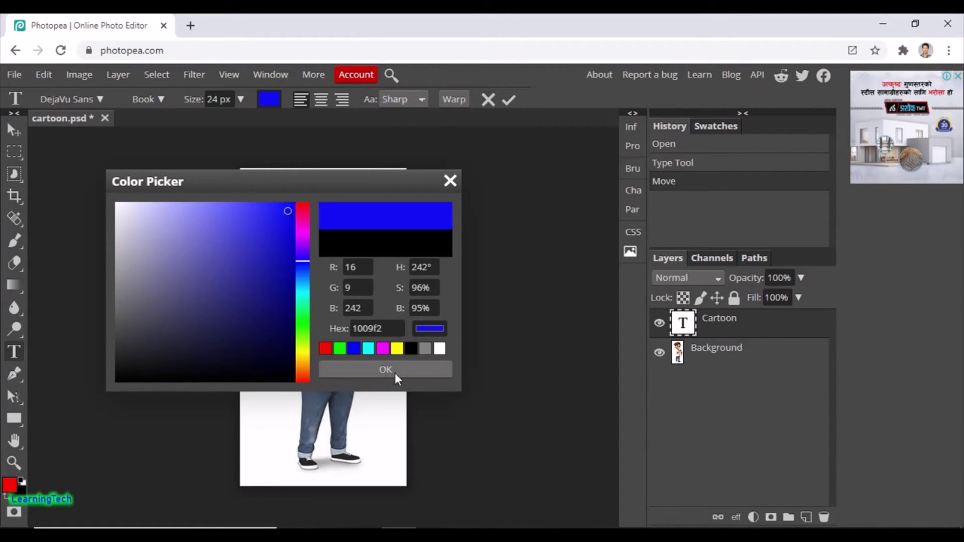
click(393, 369)
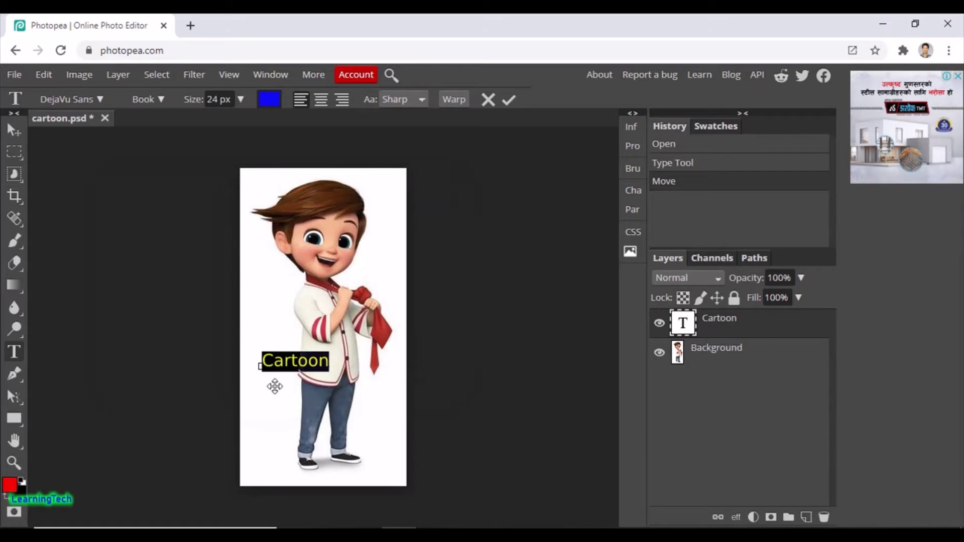
Step: Nudge the blue text slightly left on the boy's shirt
click(13, 133)
drag(297, 367, 290, 365)
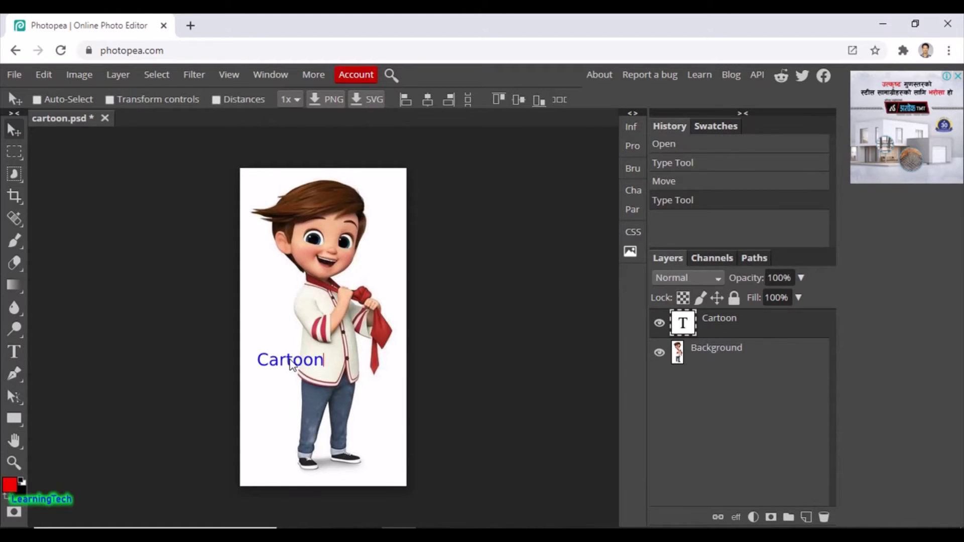
click(307, 367)
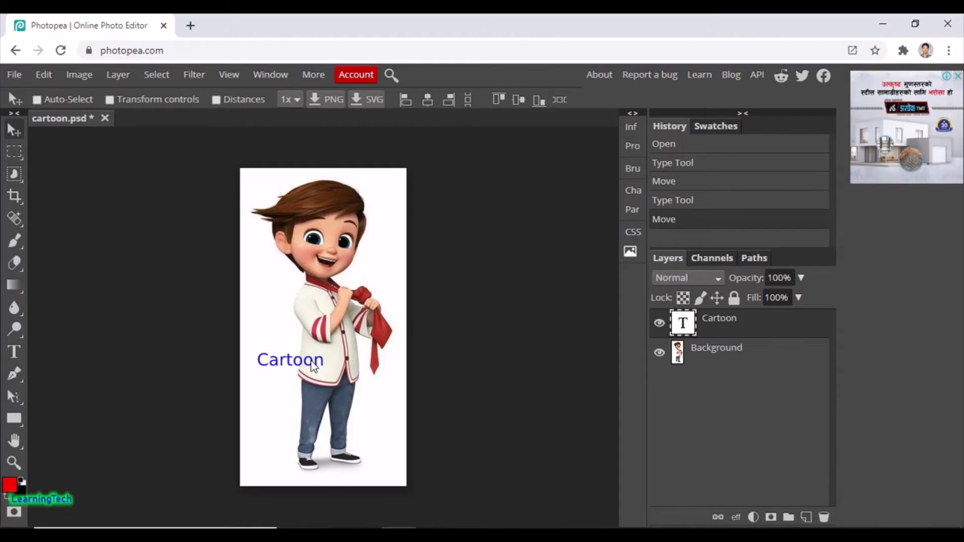
drag(312, 365, 312, 367)
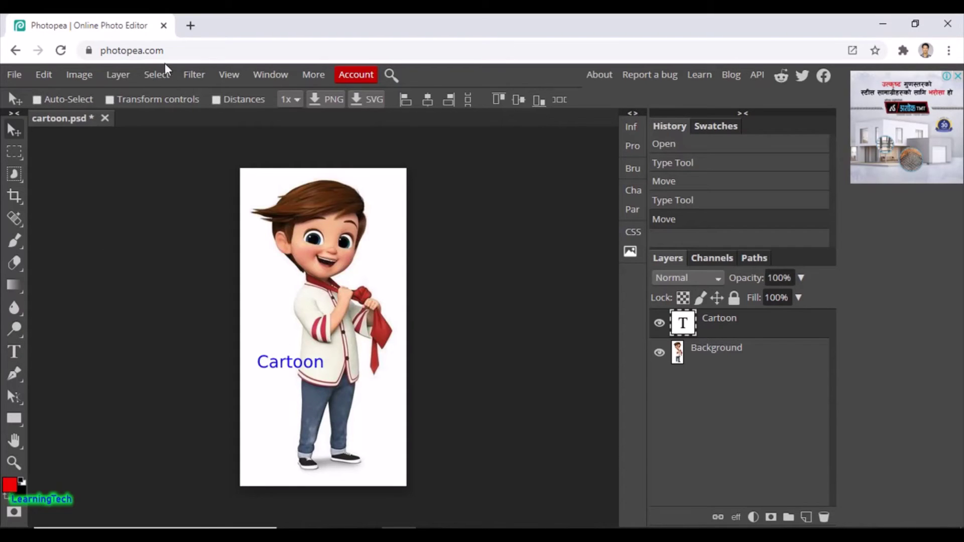
Step: Set the Cartoon text's font style to Bold Oblique
click(23, 350)
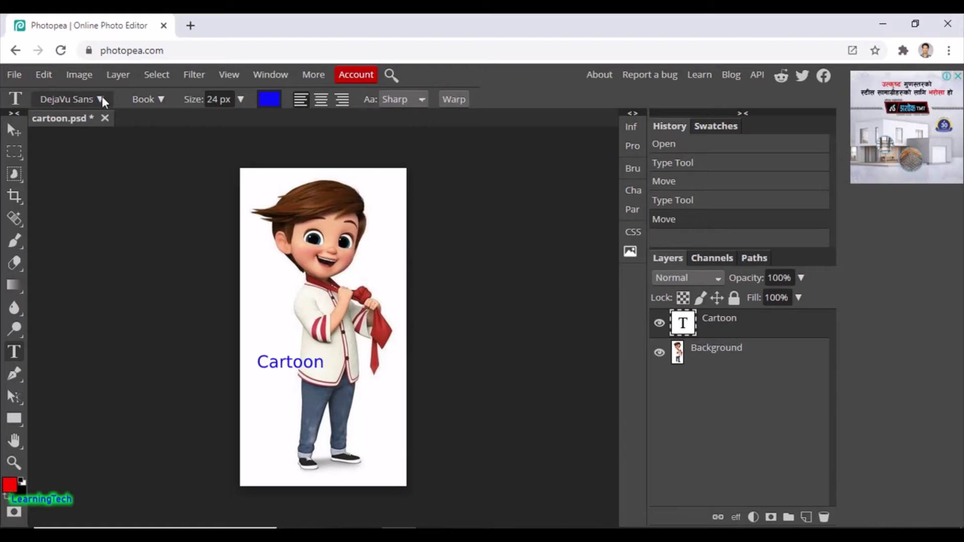
click(157, 100)
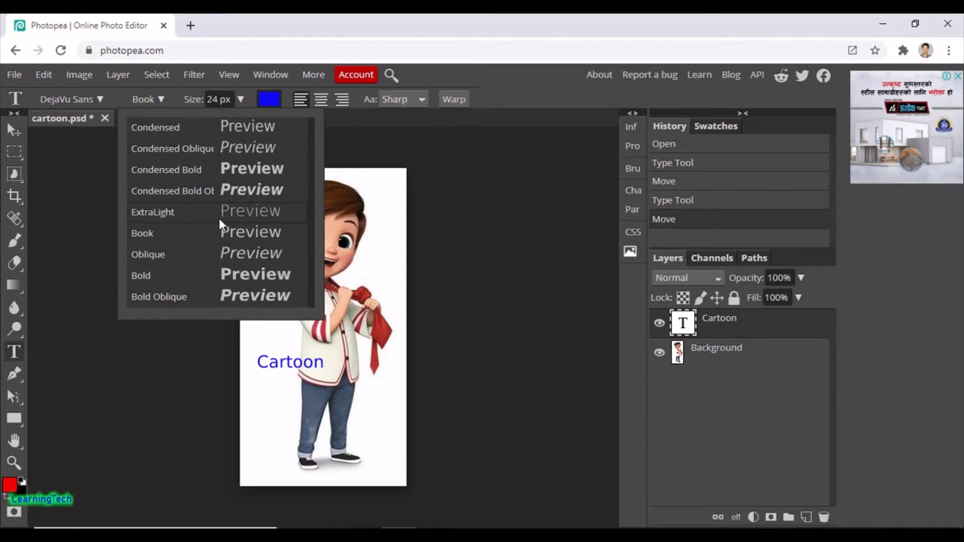
click(268, 296)
Step: Enlarge the Cartoon text from 24 px to 46 px
click(326, 365)
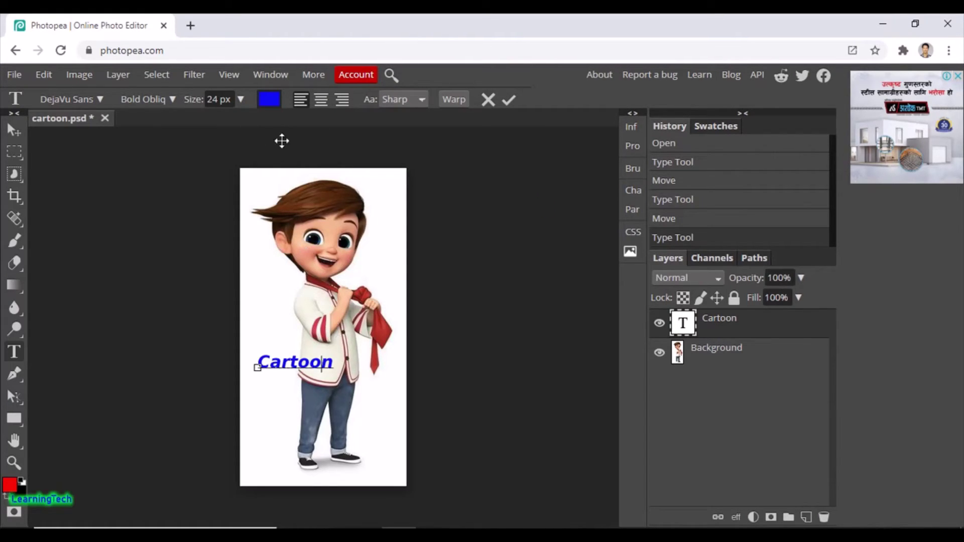
click(240, 100)
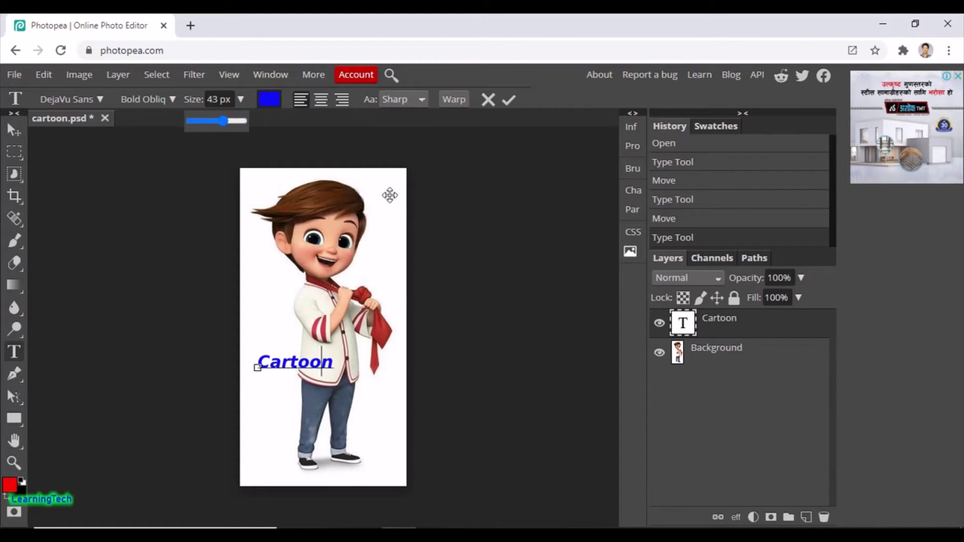
click(326, 363)
drag(332, 363, 256, 363)
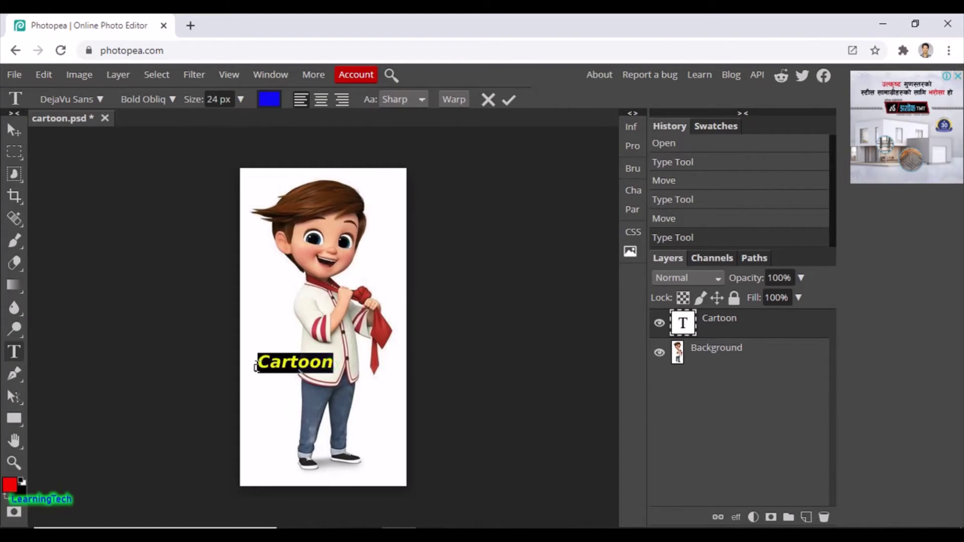
click(240, 99)
mouse_move(220, 117)
mouse_down()
mouse_move(242, 123)
mouse_move(224, 124)
mouse_up()
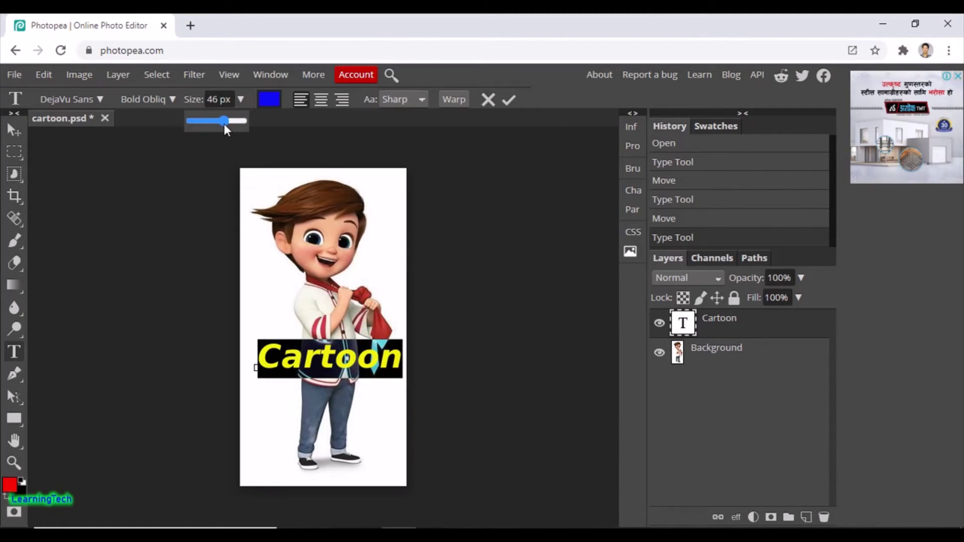
click(14, 130)
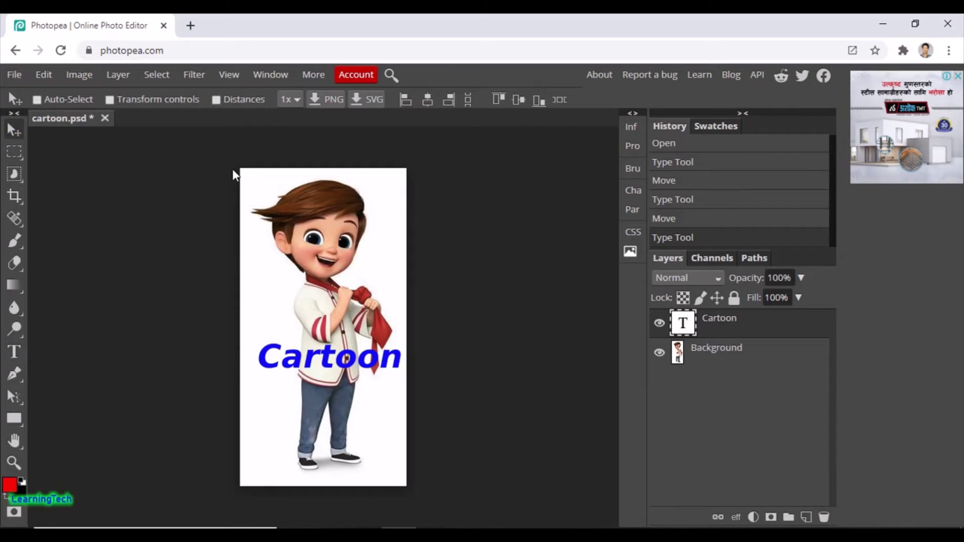
Step: Narrow the Cartoon text with transform handles and drag it down over the boy's feet
click(132, 99)
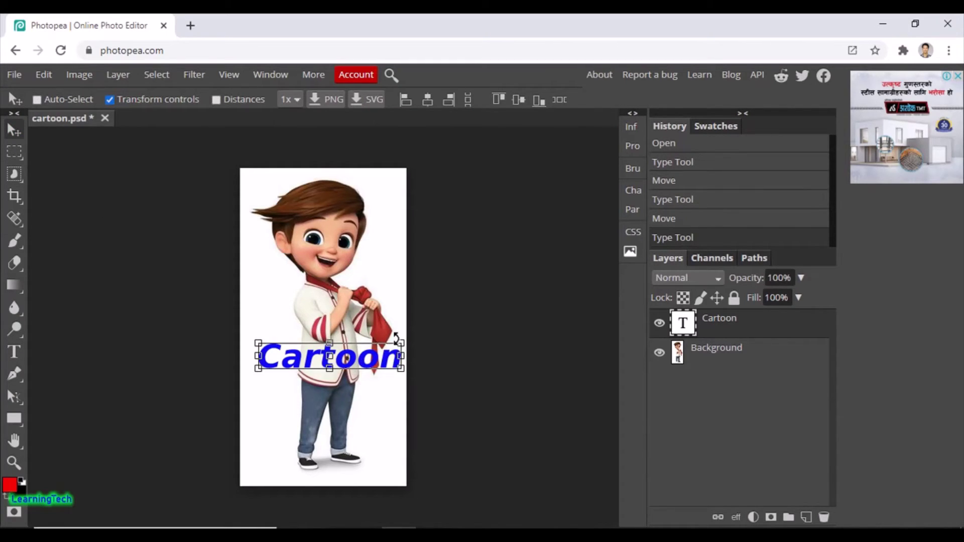
mouse_move(401, 343)
mouse_down()
mouse_move(364, 352)
mouse_move(390, 309)
mouse_move(326, 346)
mouse_move(402, 335)
mouse_move(393, 337)
mouse_up()
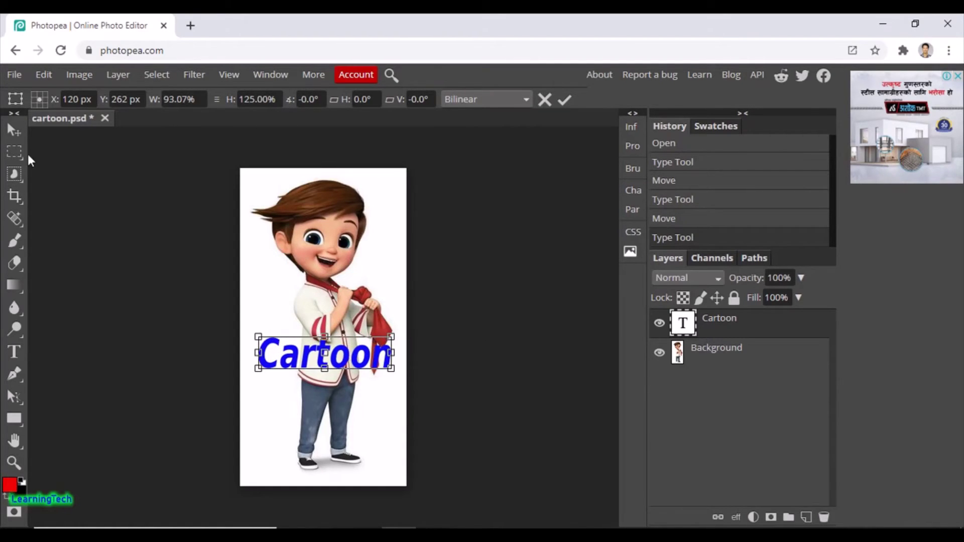
click(14, 130)
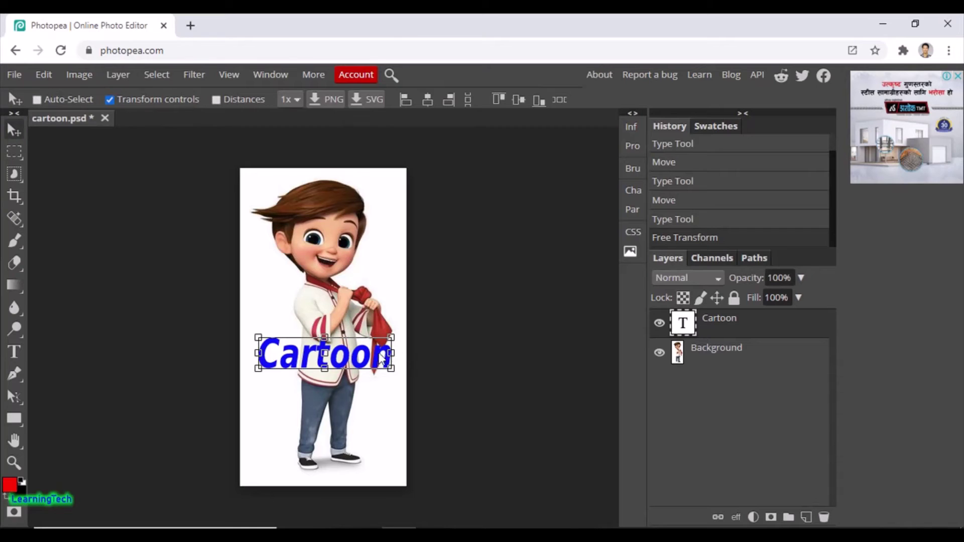
drag(374, 359, 372, 460)
click(143, 99)
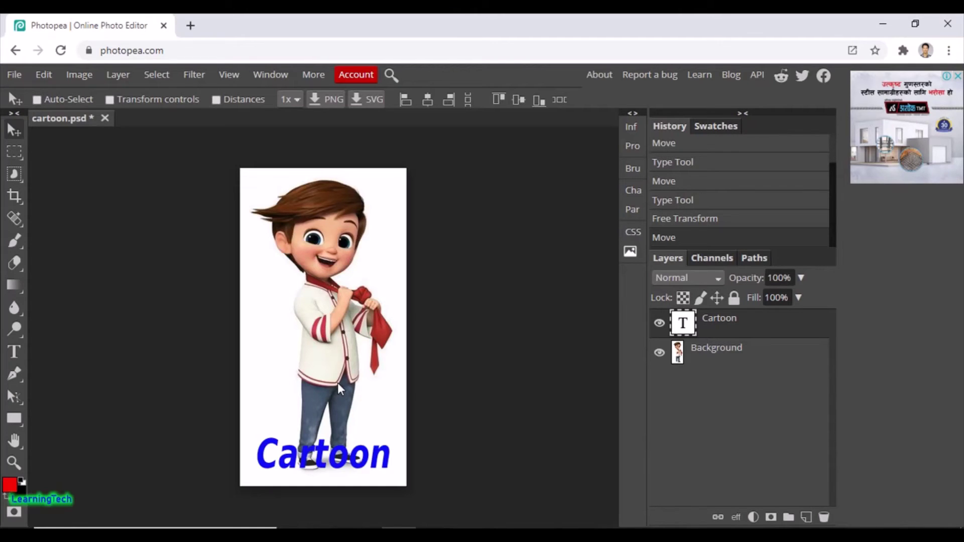
Step: Apply Image > Adjustments > Brightness/Contrast to the Background layer: brightness 20, contrast 28
click(733, 351)
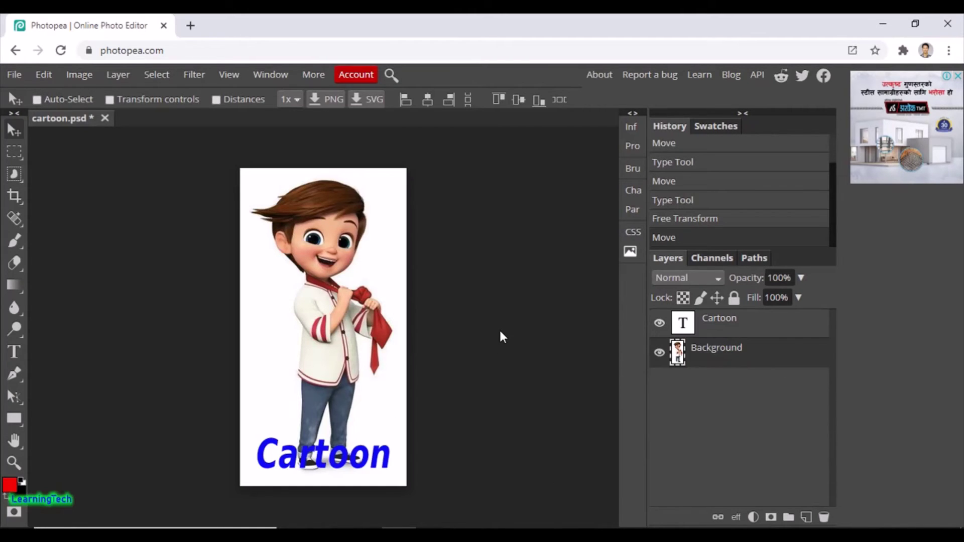
click(76, 77)
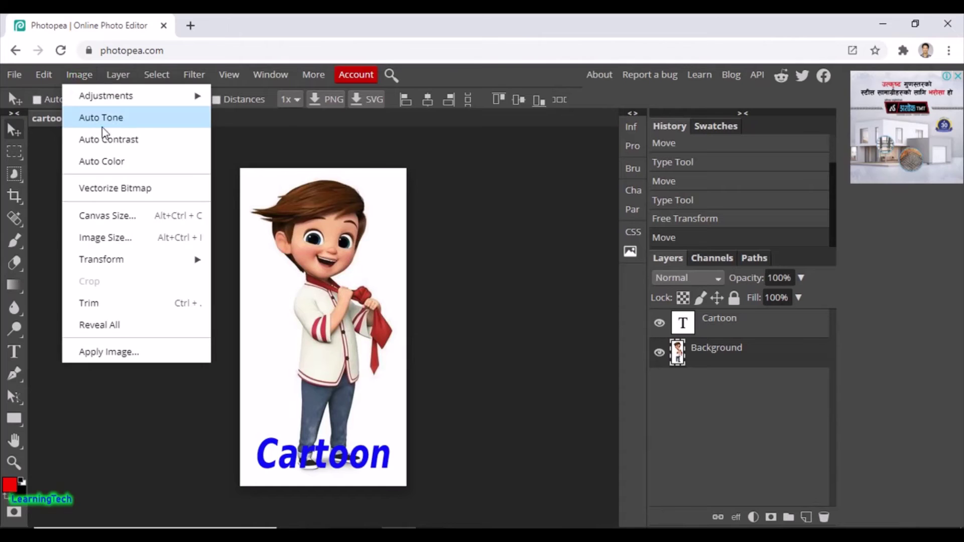
mouse_move(159, 98)
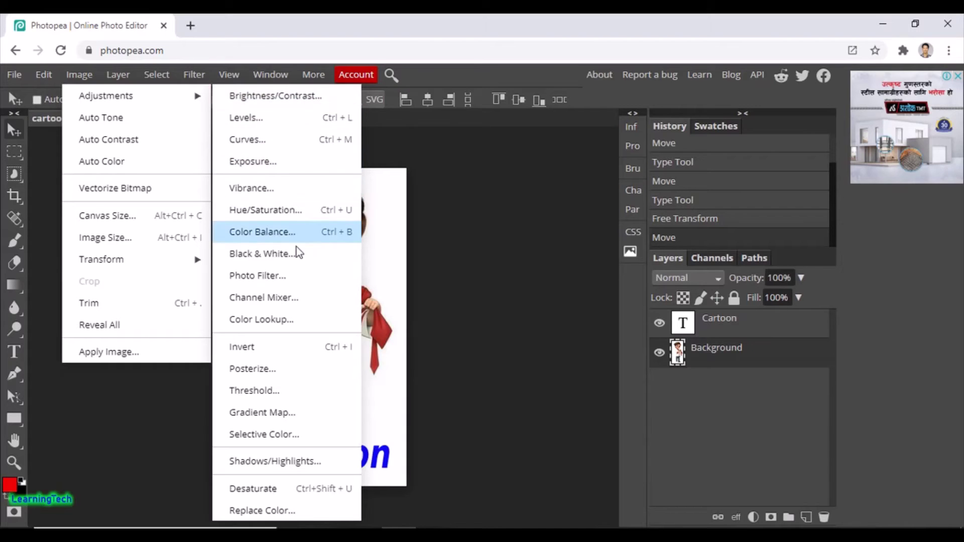
click(296, 97)
drag(299, 184, 673, 130)
mouse_move(586, 219)
mouse_down()
mouse_move(637, 220)
mouse_move(516, 216)
mouse_move(627, 218)
mouse_move(594, 219)
mouse_up()
drag(587, 179, 609, 178)
drag(596, 220, 614, 230)
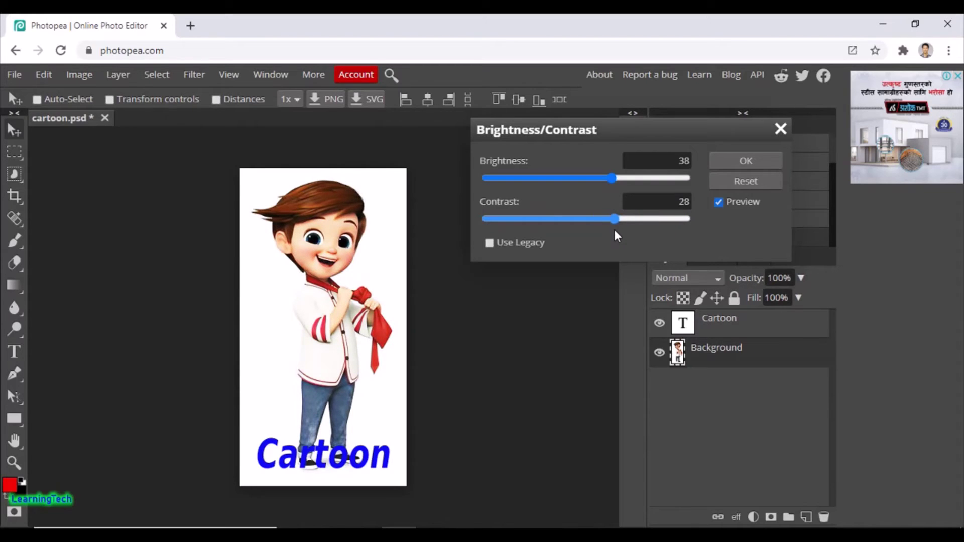
drag(618, 179, 598, 180)
click(756, 162)
Step: Revert cartoon.psd to only the original Background layer, removing the blue Cartoon text
right_click(782, 514)
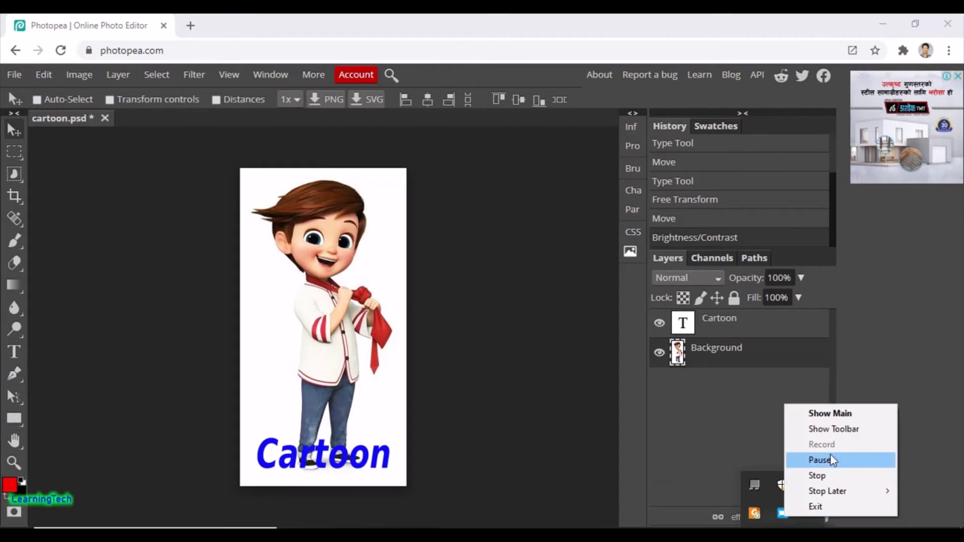
click(840, 481)
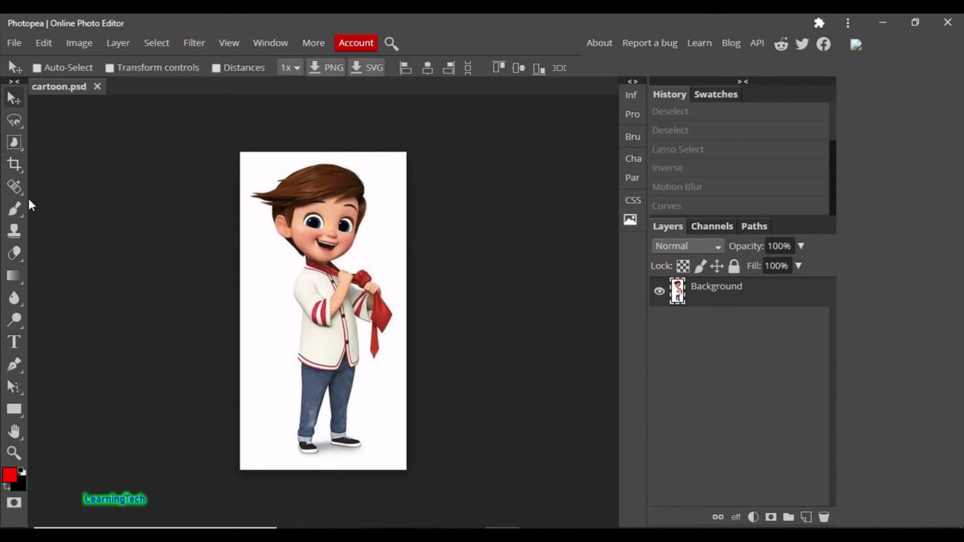
Step: Trace the boy's outline from his hair with the magnetic lasso, closing it at the start point
right_click(23, 125)
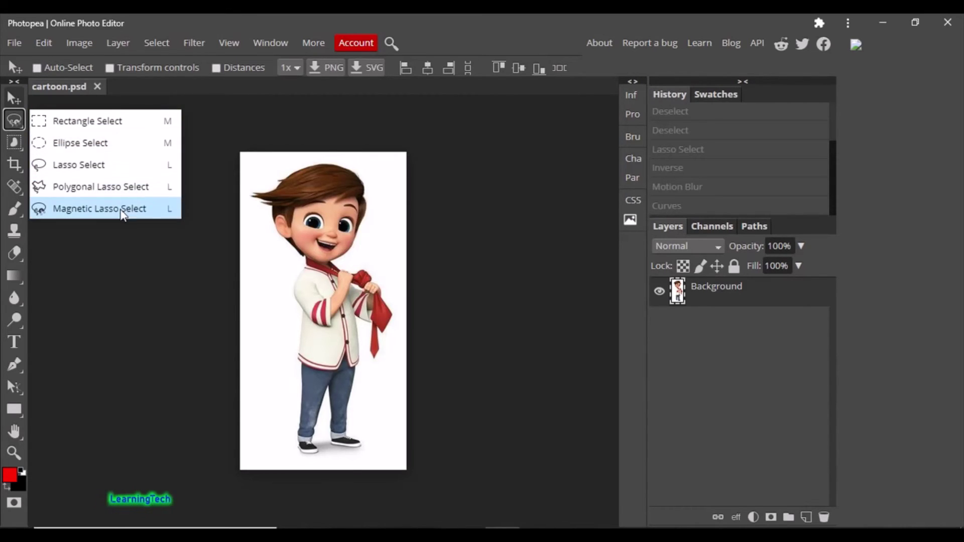
click(142, 210)
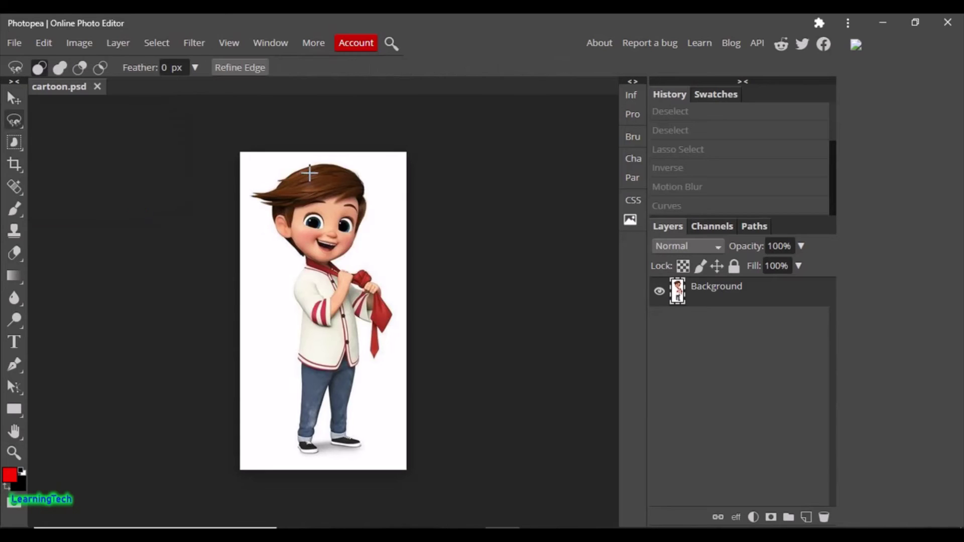
click(324, 164)
click(254, 196)
click(274, 204)
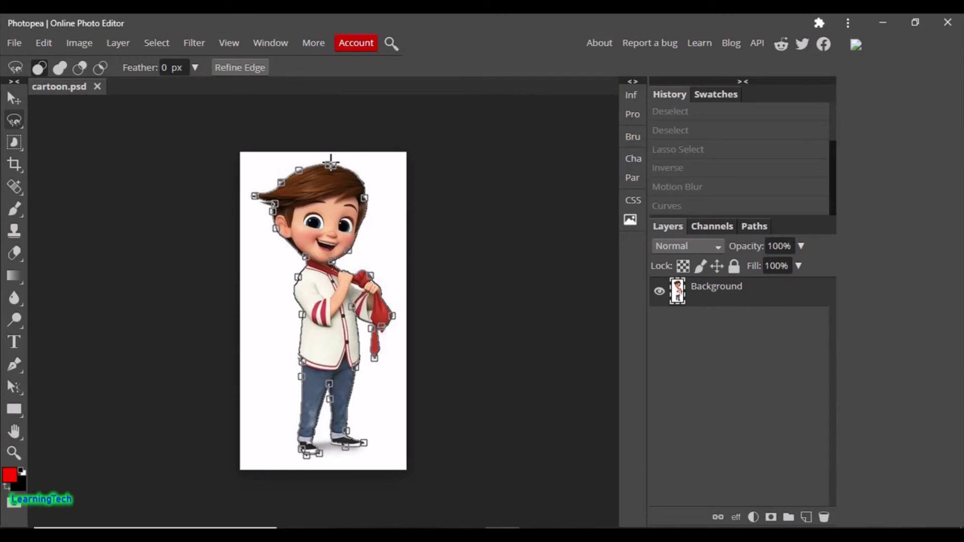
click(329, 164)
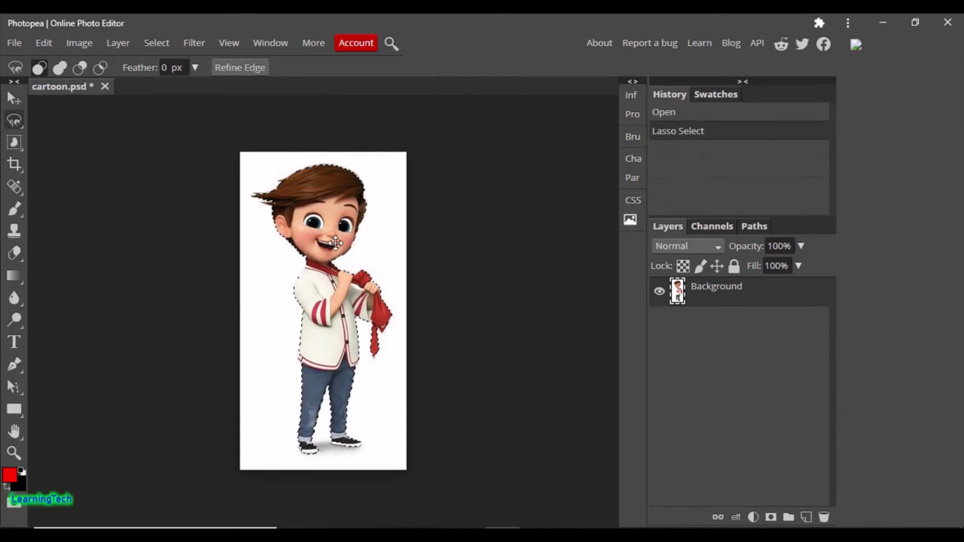
click(14, 98)
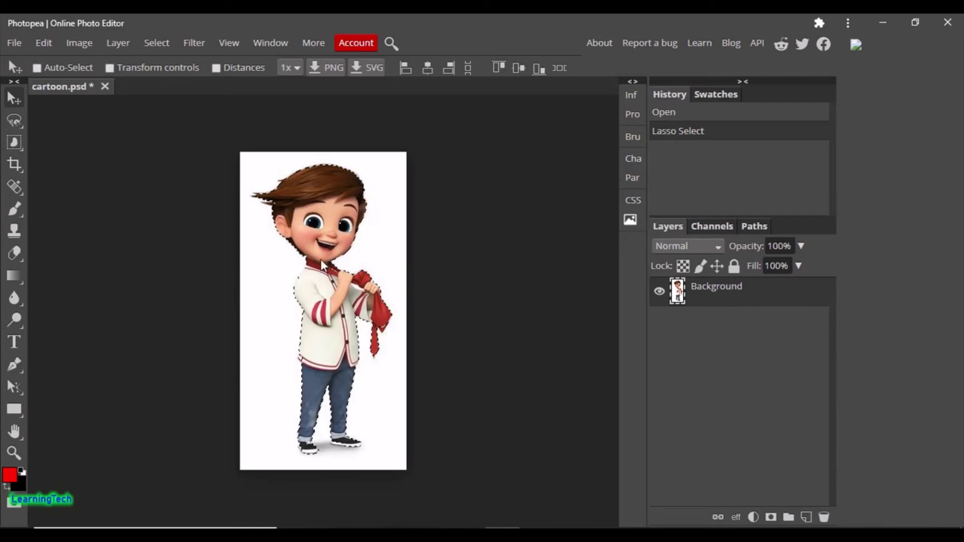
Step: Invert the lasso selection onto the white background and bring up the Filter > Blur list
click(16, 141)
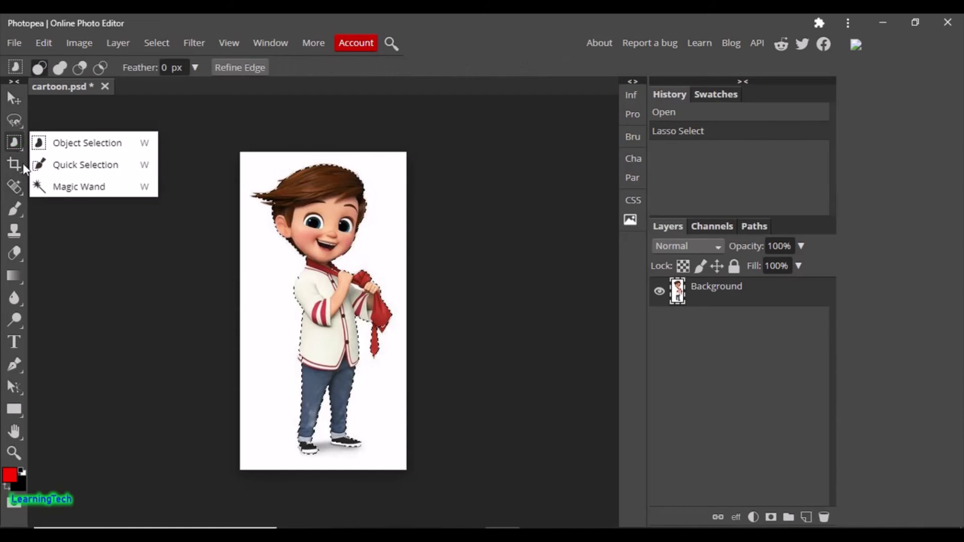
right_click(381, 168)
click(442, 227)
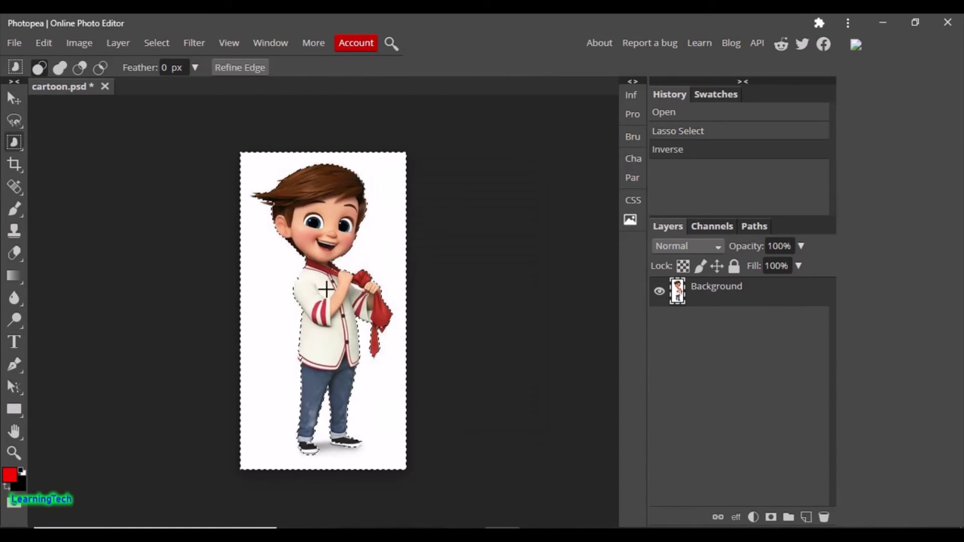
click(15, 99)
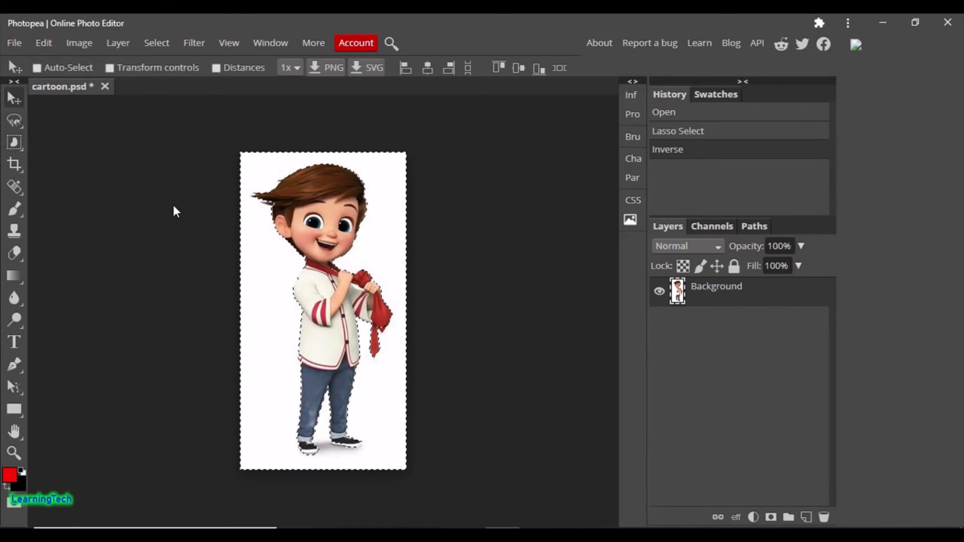
click(196, 43)
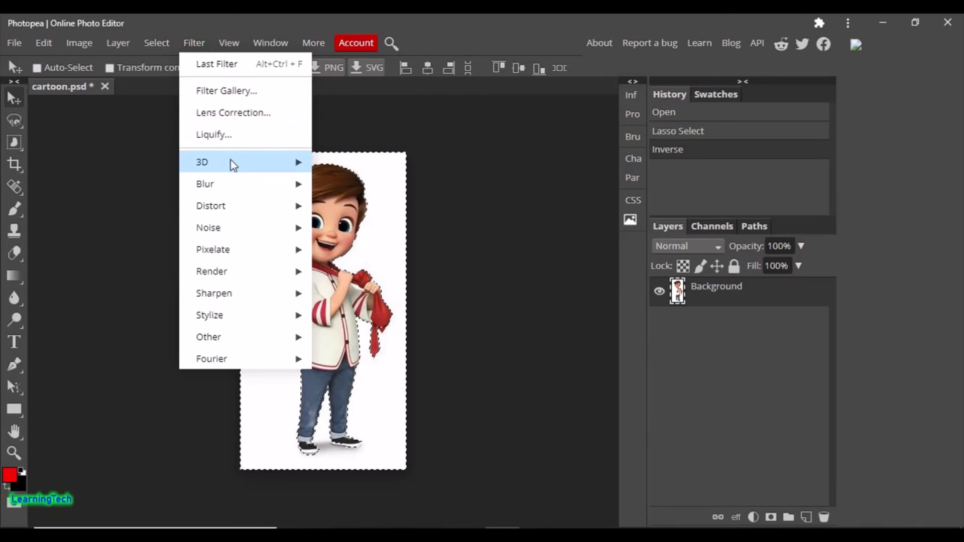
mouse_move(259, 184)
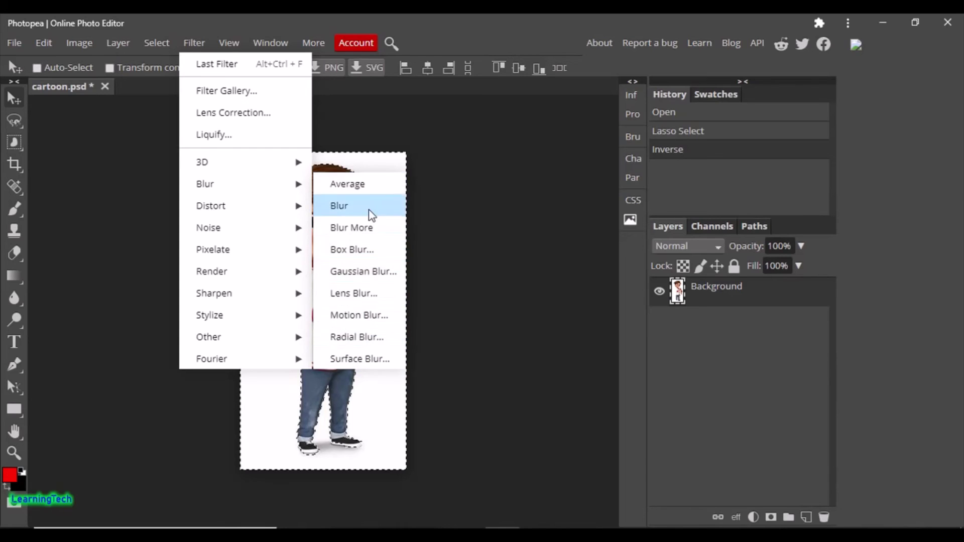
Step: Apply a Motion Blur with 100 px distance and 90° angle to the background
click(372, 317)
drag(658, 59, 662, 101)
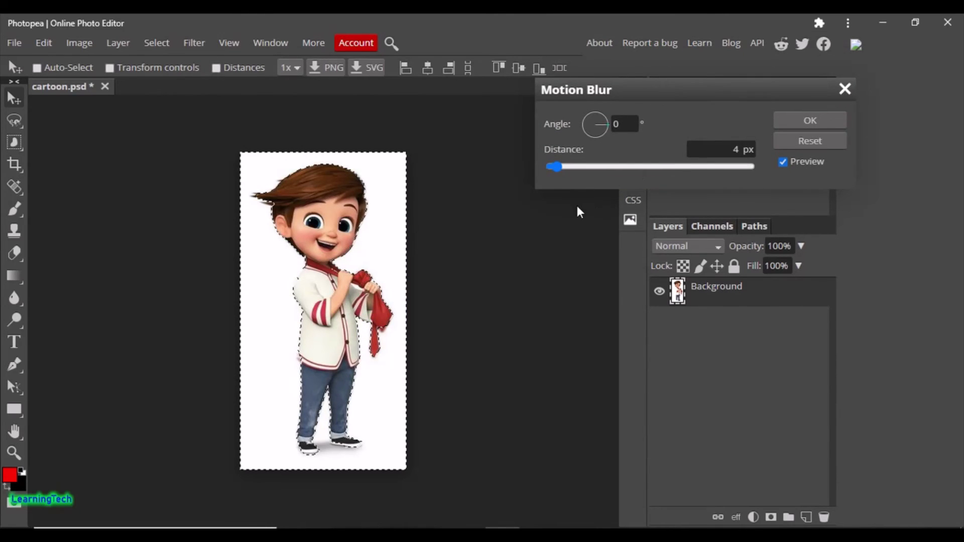
drag(628, 83, 625, 81)
click(622, 124)
click(652, 86)
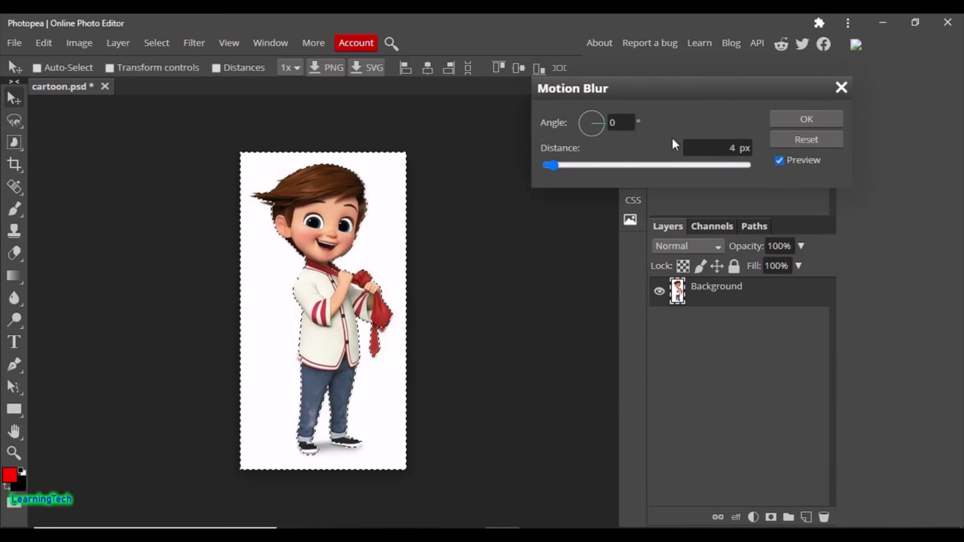
mouse_move(628, 95)
mouse_down()
mouse_move(641, 88)
mouse_move(630, 89)
mouse_up()
drag(554, 164, 641, 166)
drag(727, 164, 755, 164)
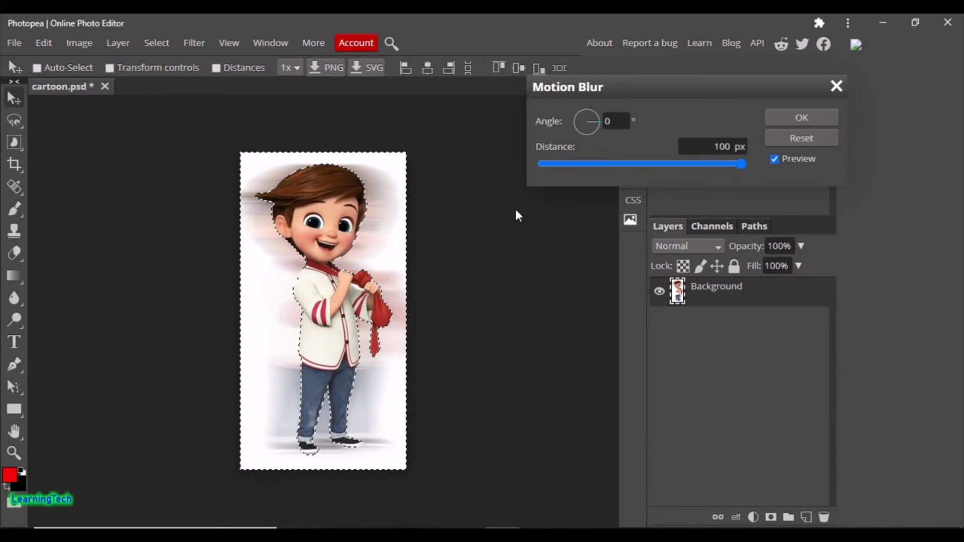
click(625, 121)
text(90)
click(805, 119)
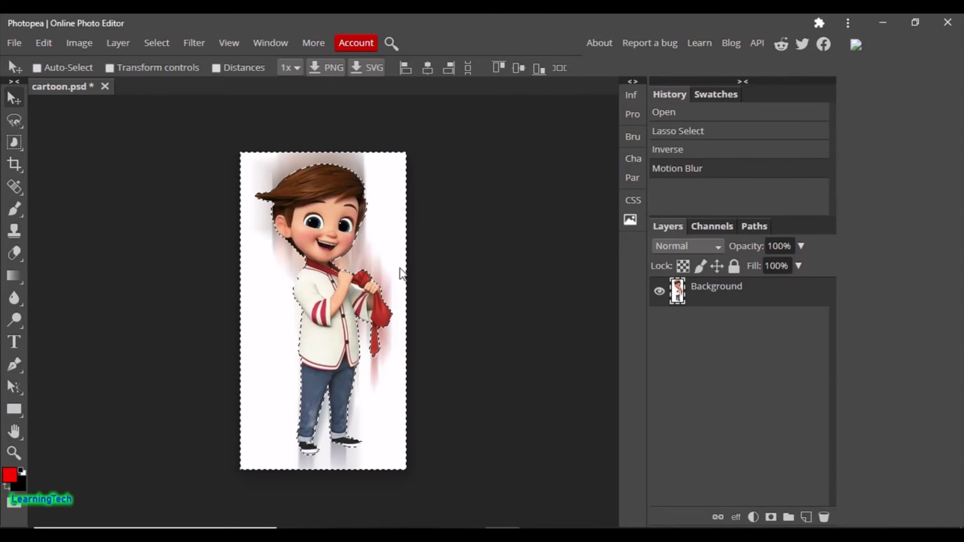
Step: Darken the background with a Curves adjustment, bending the curve downward
click(79, 43)
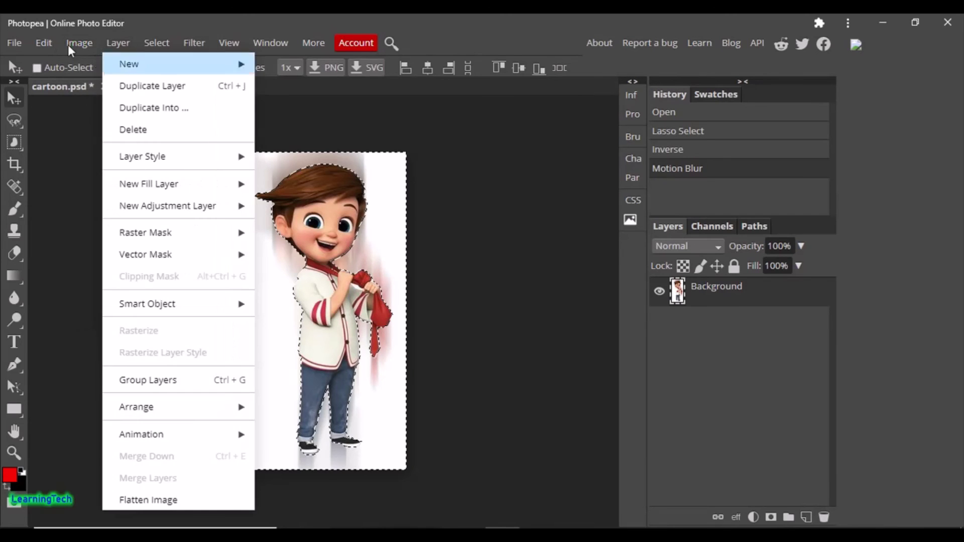
mouse_move(114, 69)
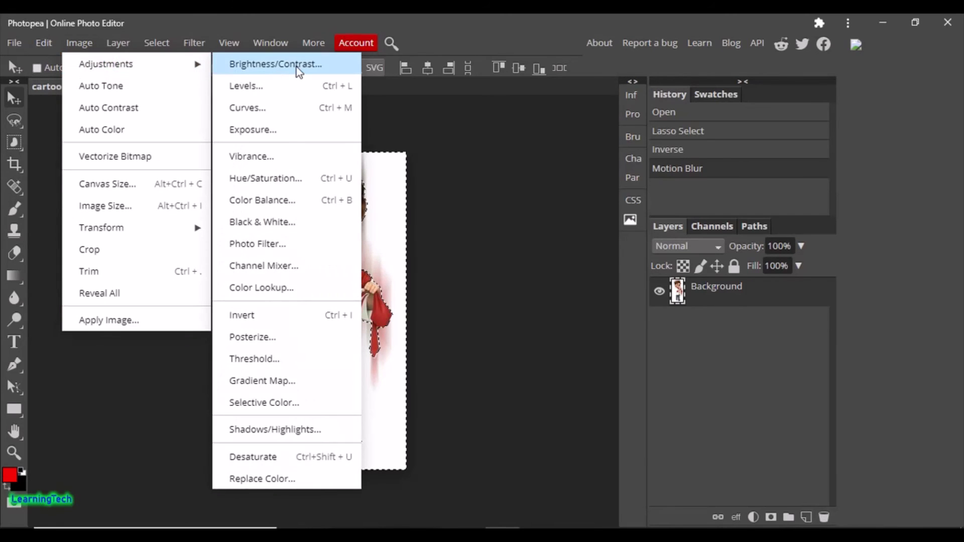
click(276, 108)
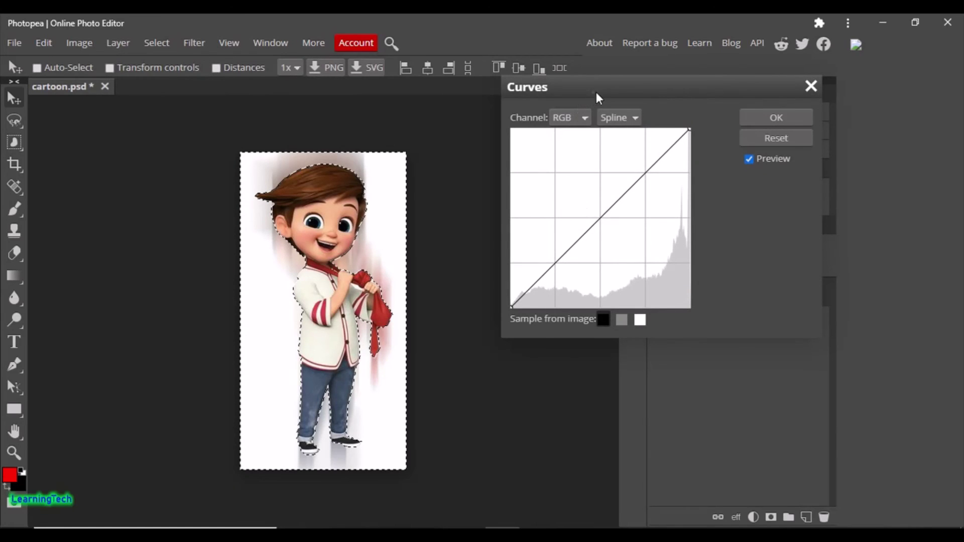
drag(593, 93, 665, 62)
drag(668, 186, 715, 227)
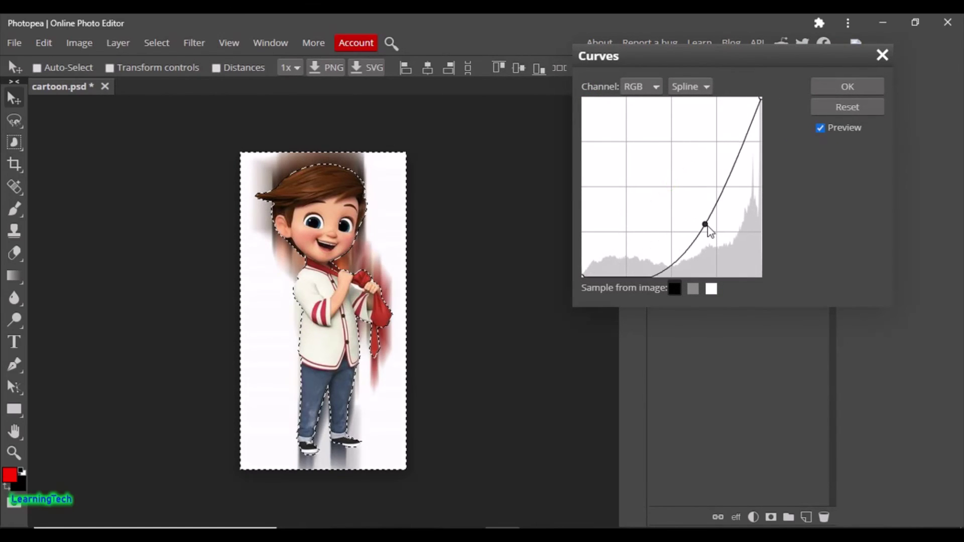
click(857, 89)
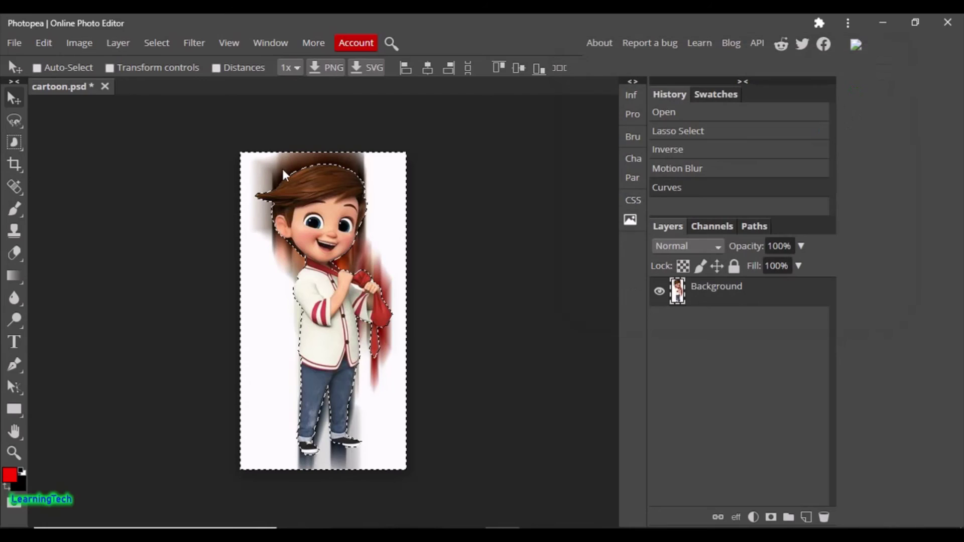
Step: Cancel a new Motion Blur and undo back to the sharp boy's lasso selection
click(79, 43)
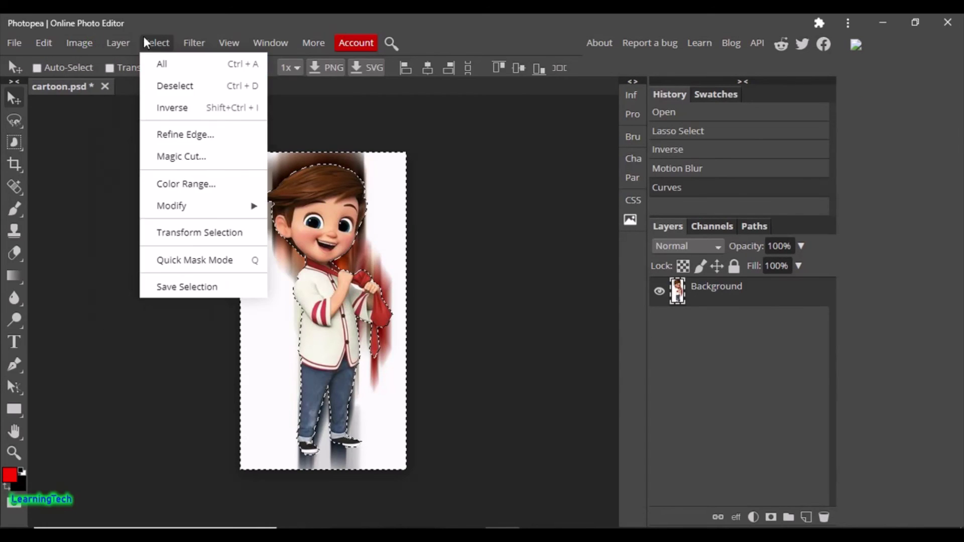
mouse_move(194, 43)
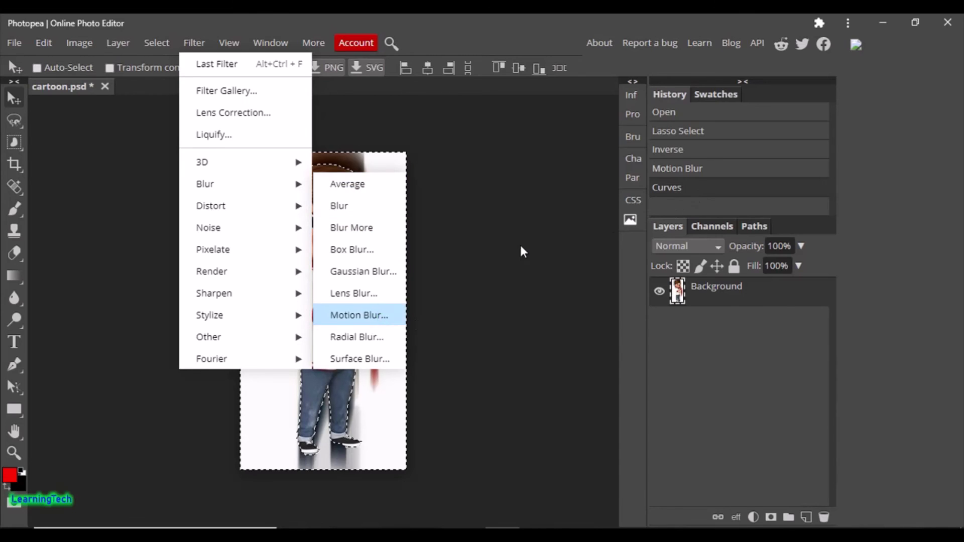
click(621, 122)
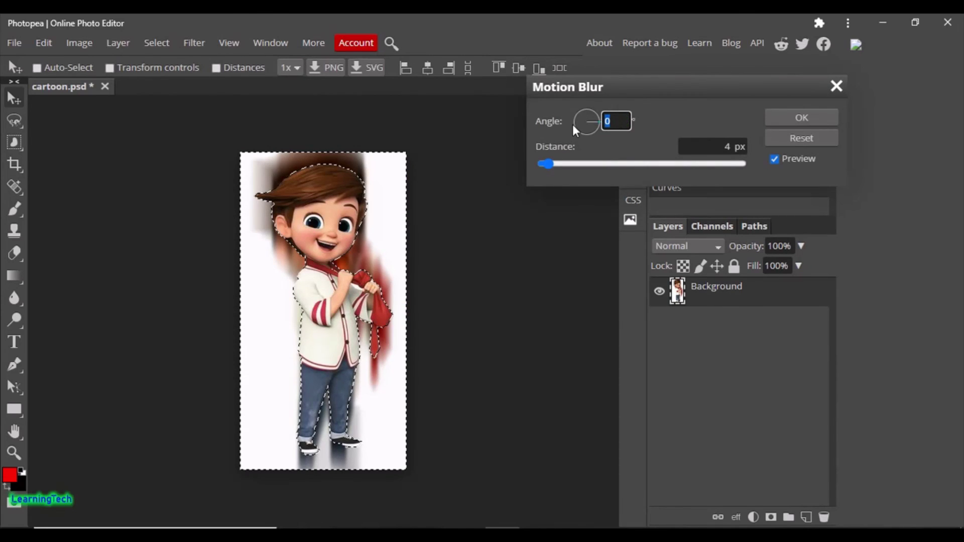
key(Right)
click(817, 137)
click(837, 86)
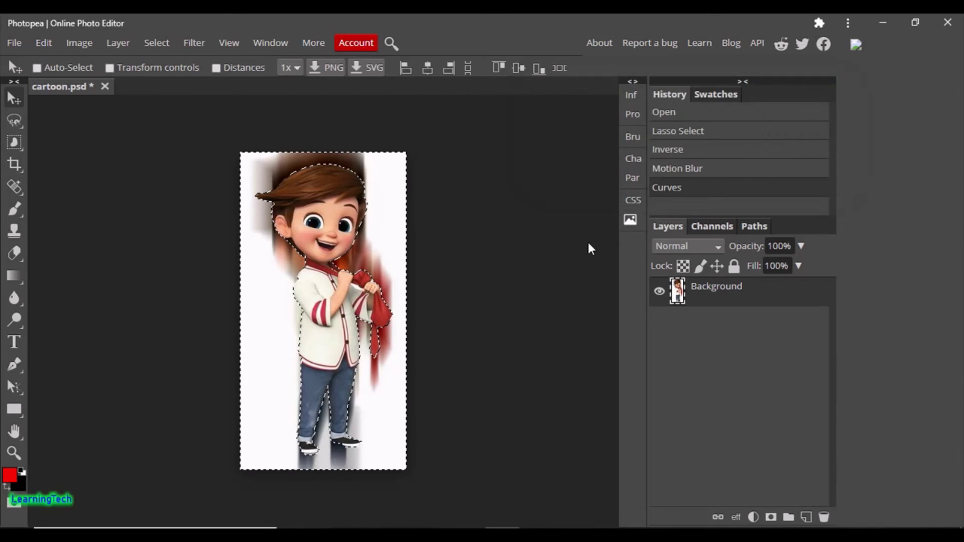
key(ctrl+z)
key(ctrl+z)
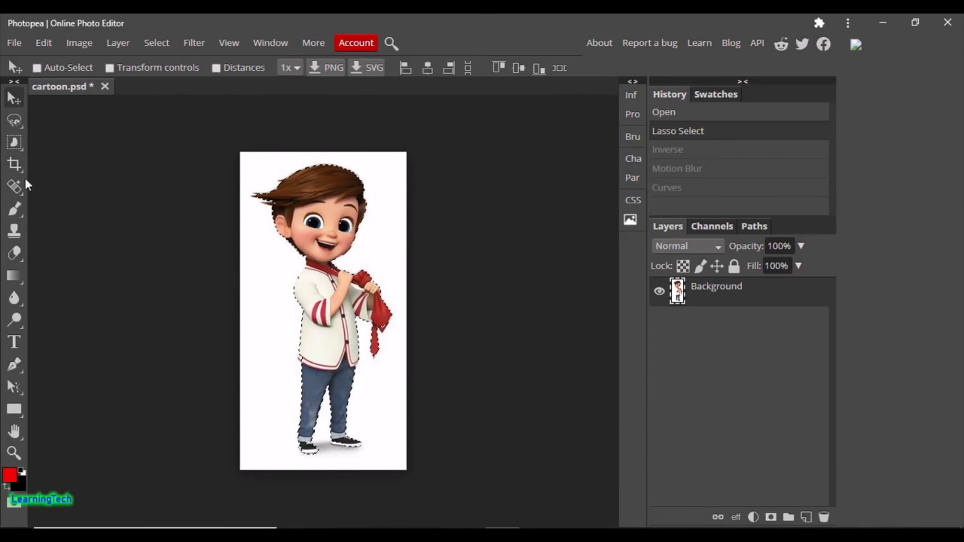
Step: Re-invert the selection and apply a horizontal 0°, 100 px Motion Blur to the background
key(ctrl+shift+i)
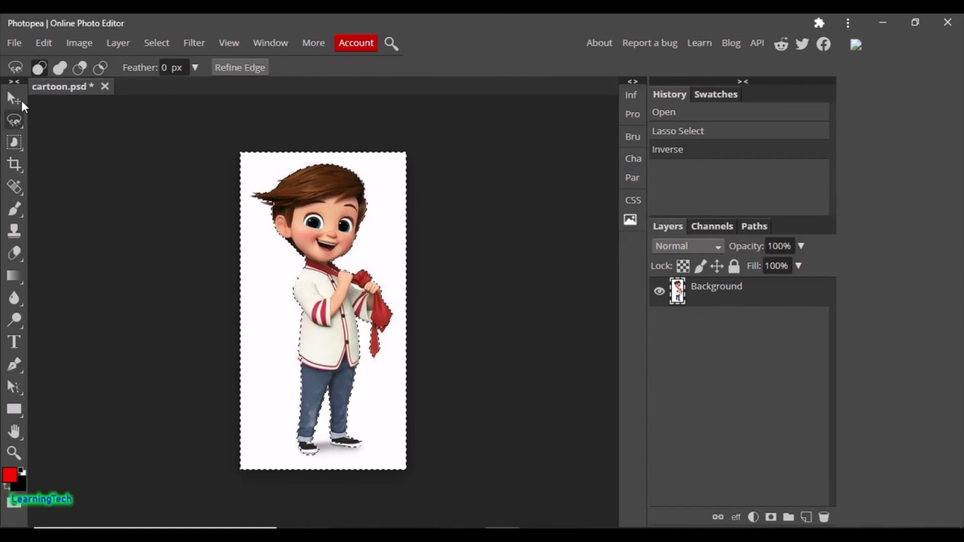
key(v)
click(197, 45)
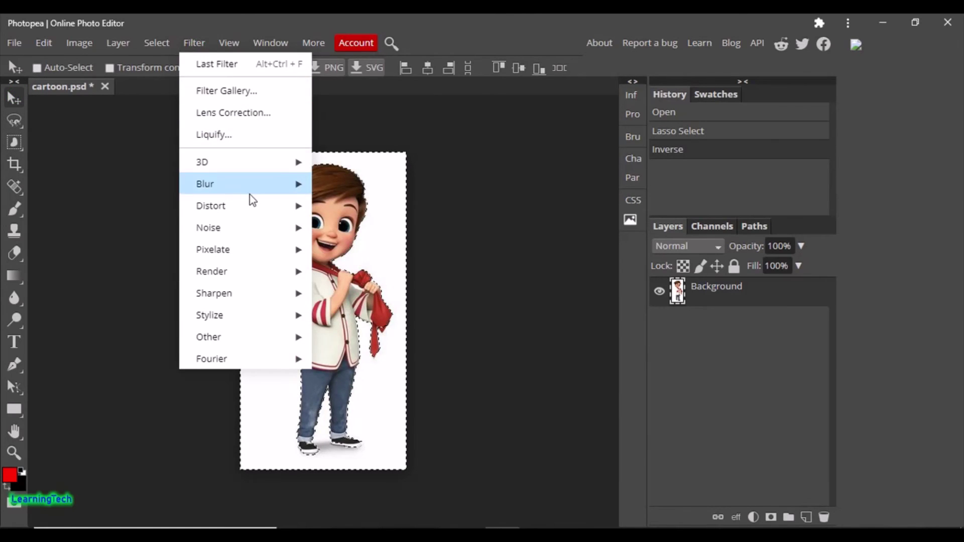
mouse_move(249, 190)
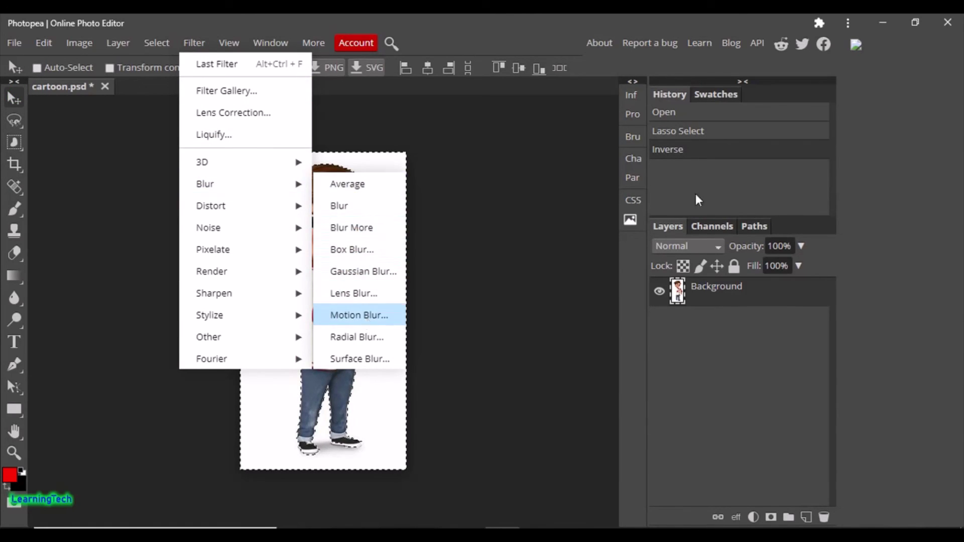
key(Return)
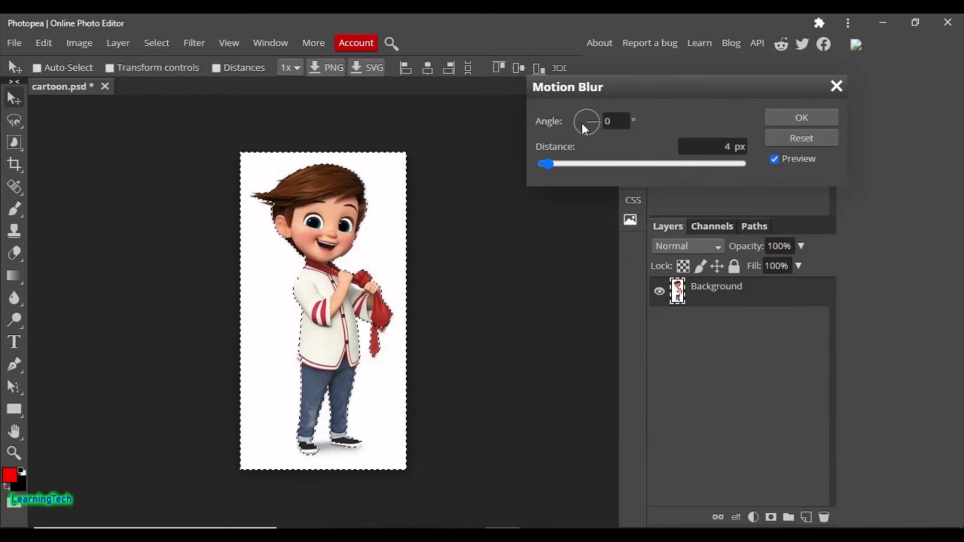
drag(547, 164, 754, 165)
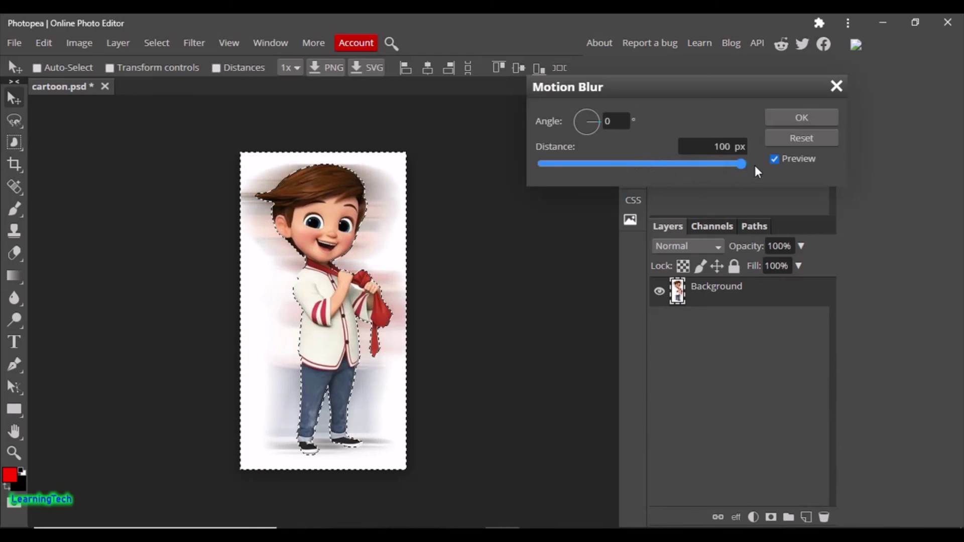
click(803, 118)
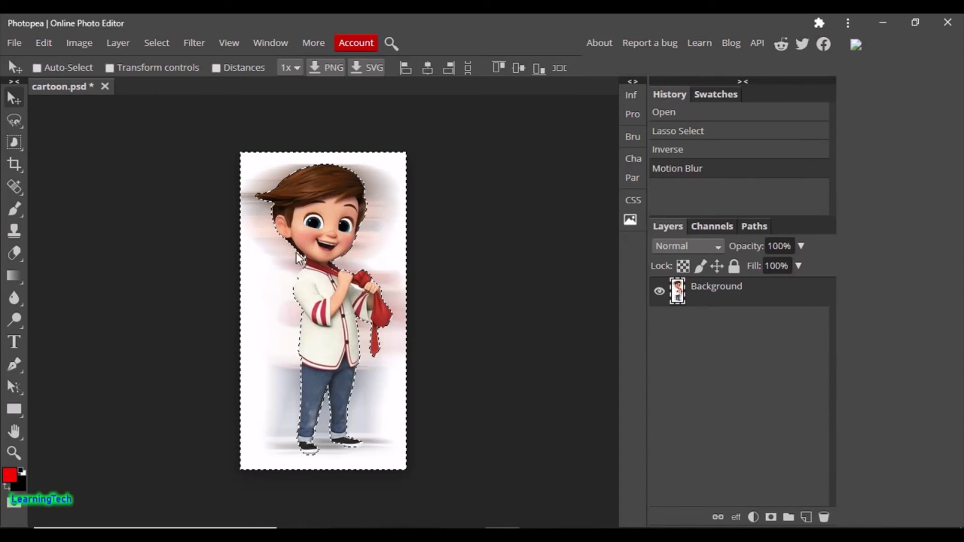
Step: Drag the Curves midpoint down and right to darken the blurred background
click(86, 43)
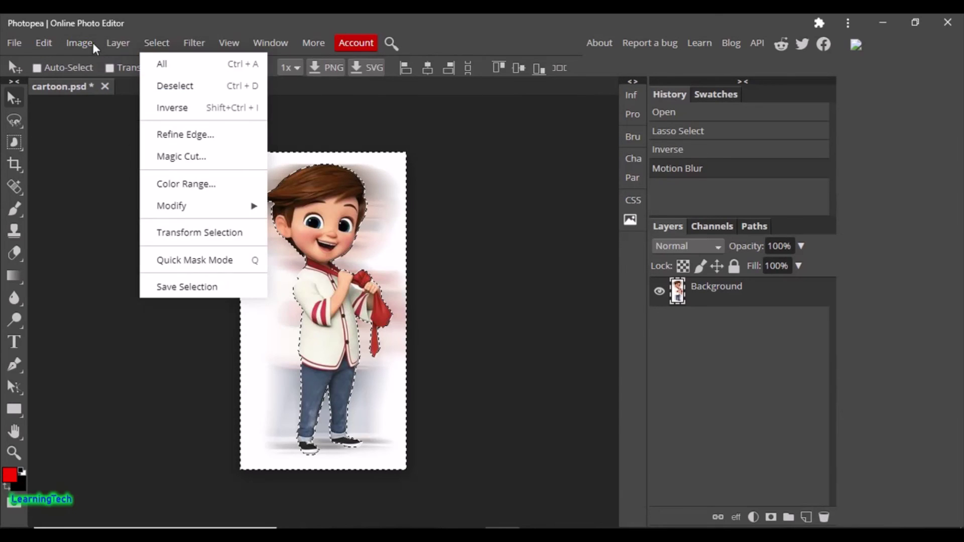
mouse_move(154, 66)
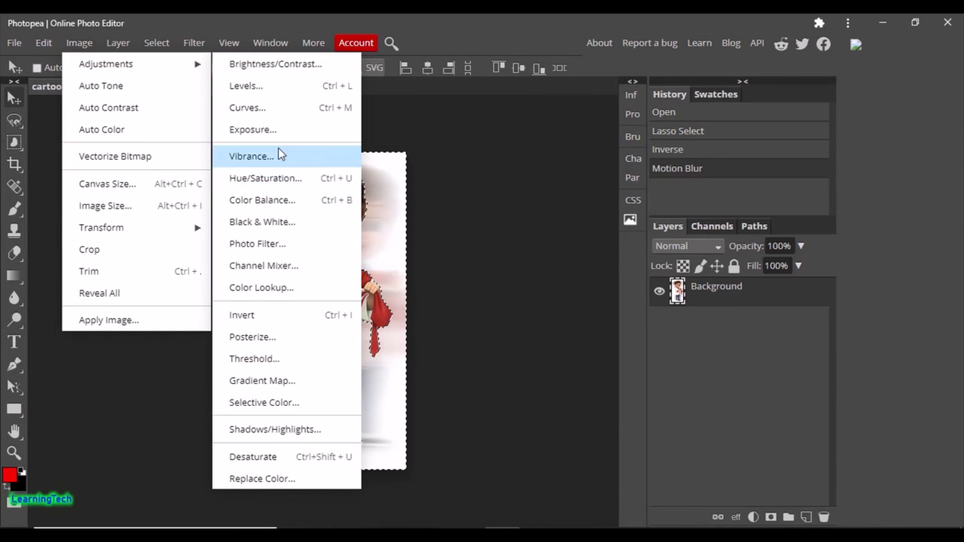
click(272, 107)
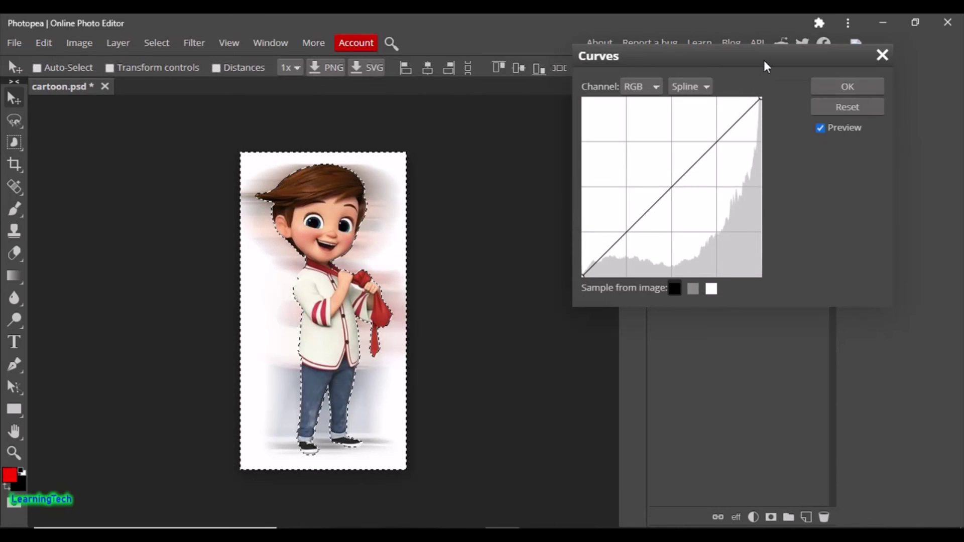
drag(764, 62, 787, 57)
drag(697, 179, 742, 208)
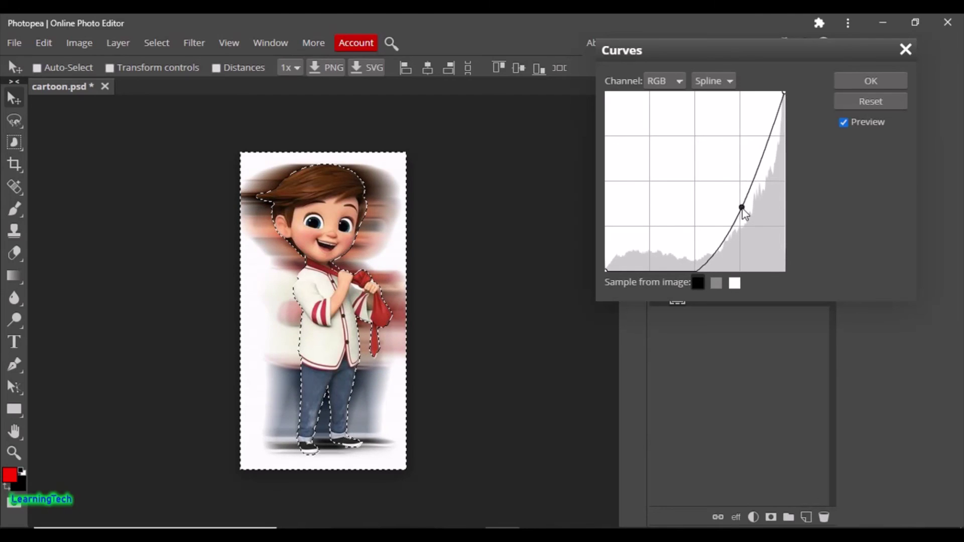
click(892, 83)
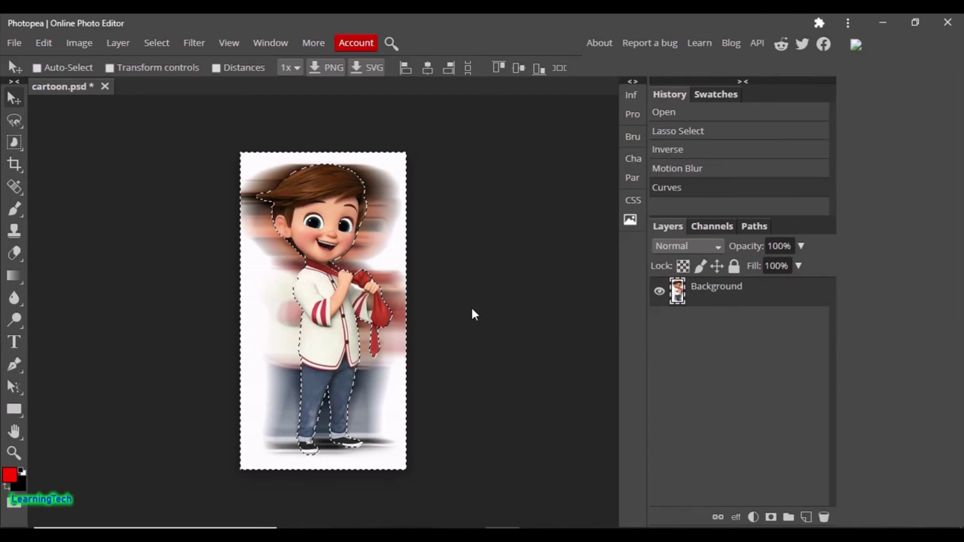